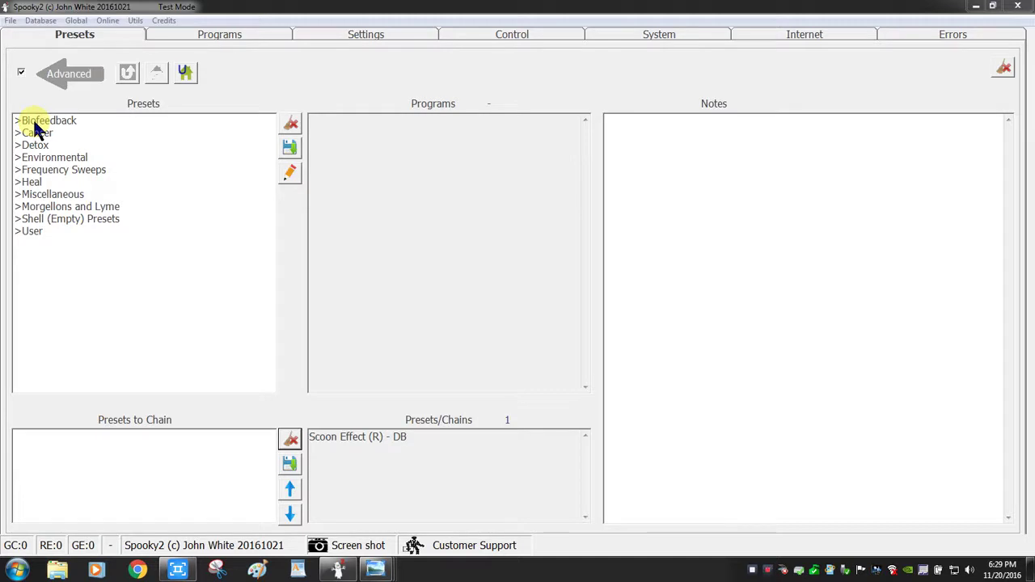
- Load the Immune System Stimulation (R) - JK preset from the Heal Remote folder and review its programs and waveform settings
double_click(32, 183)
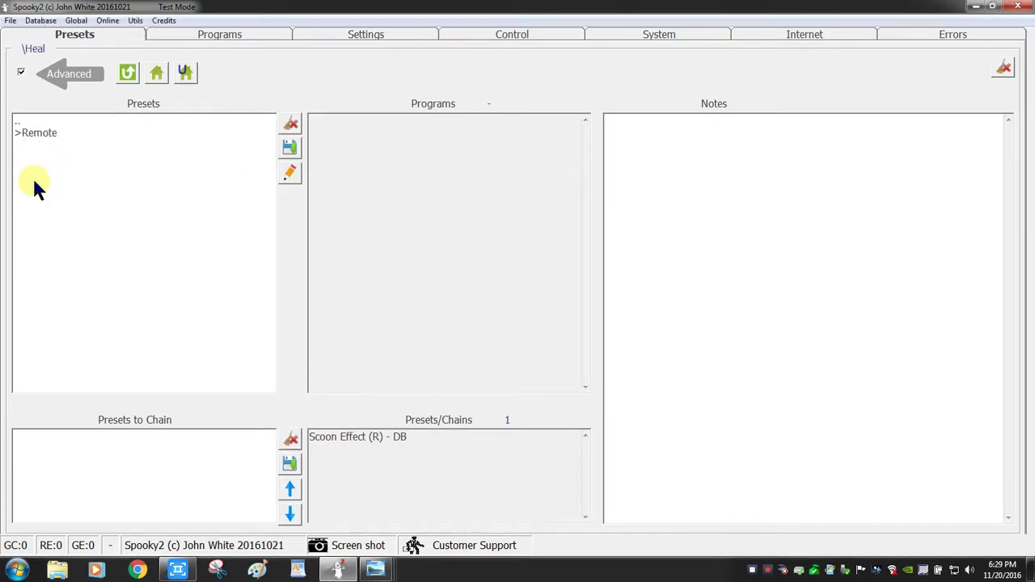
double_click(40, 136)
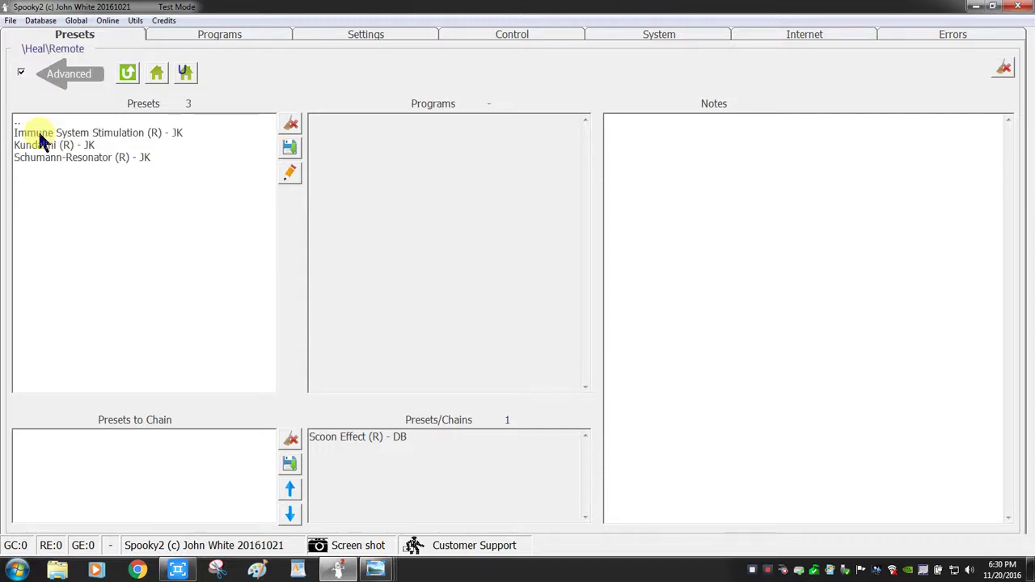
left_click(41, 136)
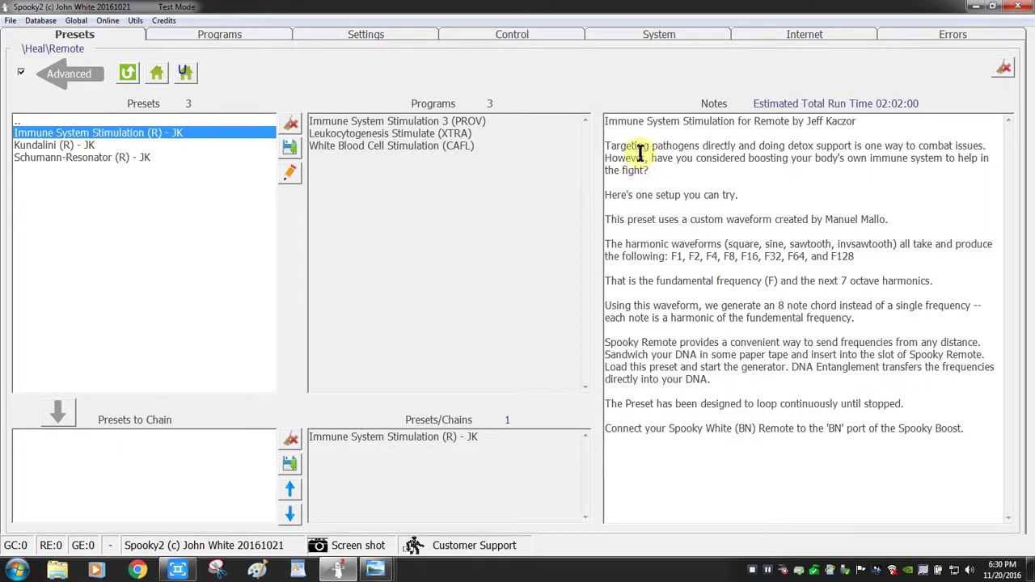
left_click(231, 41)
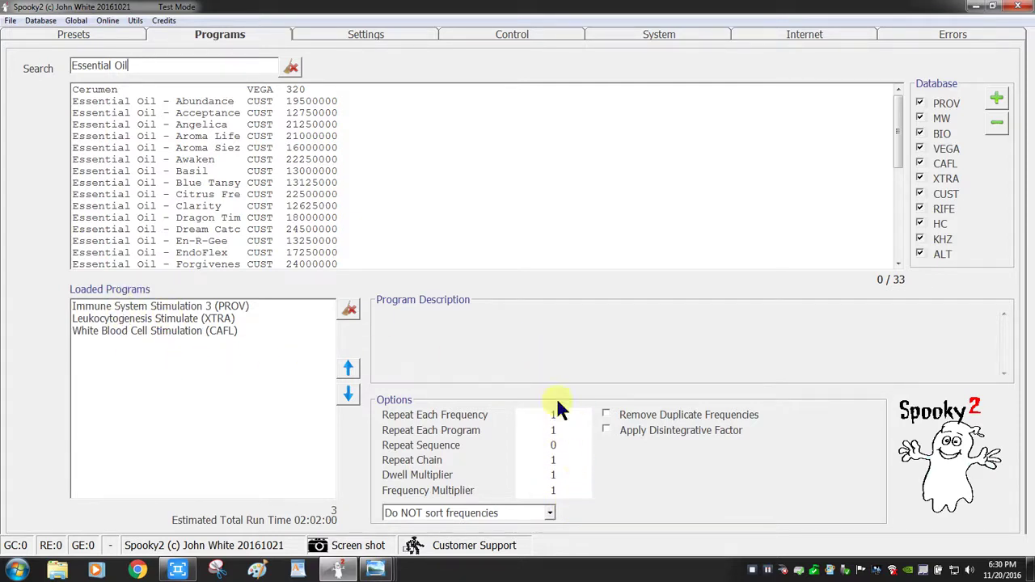
left_click(358, 39)
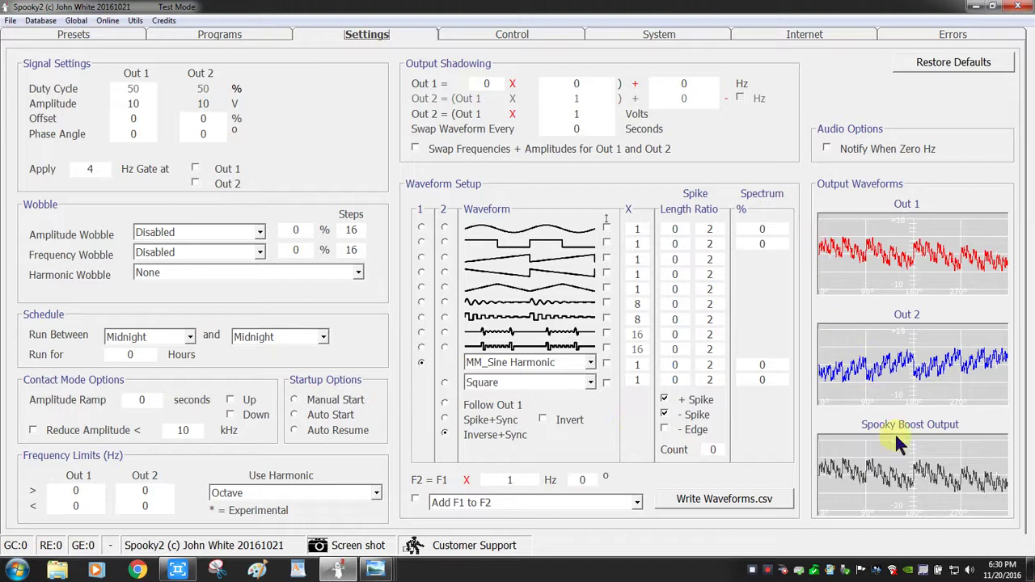
- Allow generator overwrites, start the loaded preset on generator 2, and close that generator's control view
left_click(513, 37)
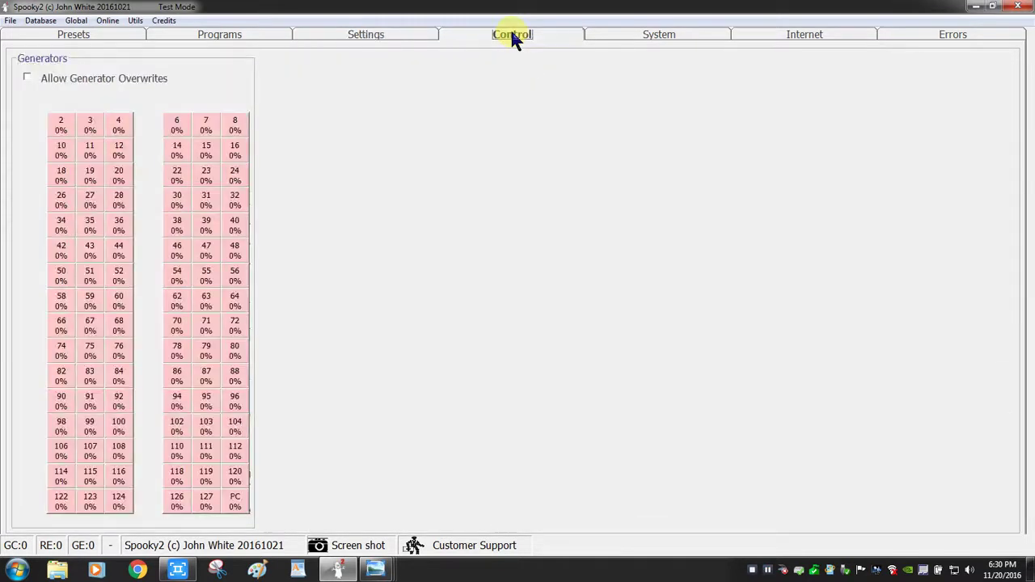
left_click(27, 78)
left_click(61, 129)
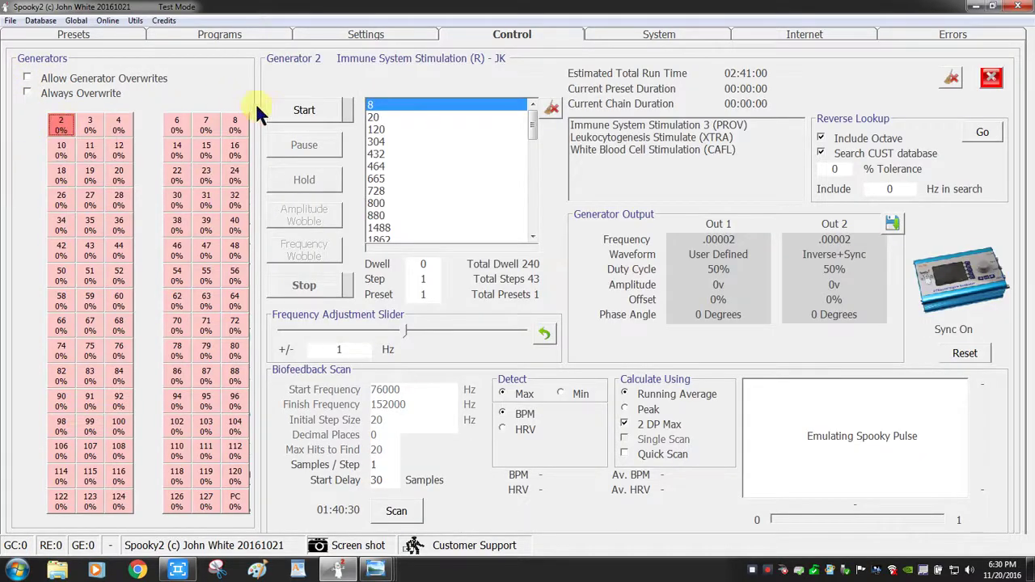
left_click(295, 110)
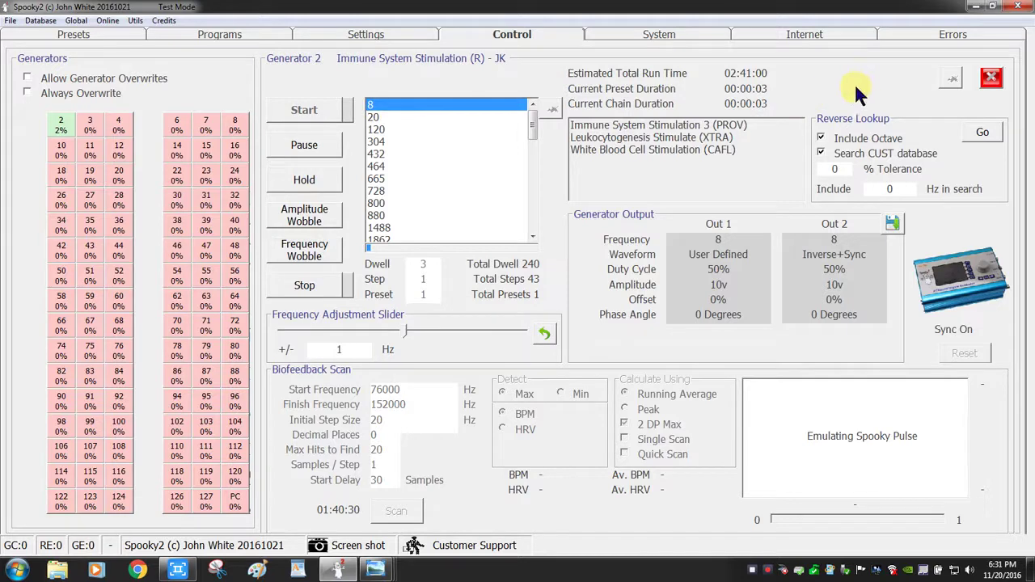
left_click(992, 79)
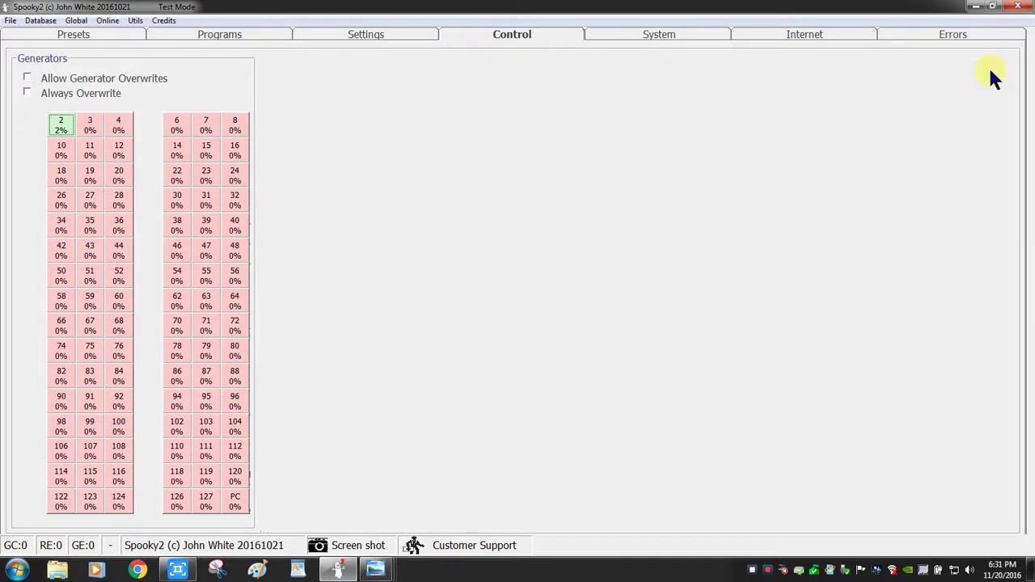
- View the M&L_Protocol_v3.pdf document in the Morgellons and Lyme v3.0 presets folder, then close it
left_click(74, 35)
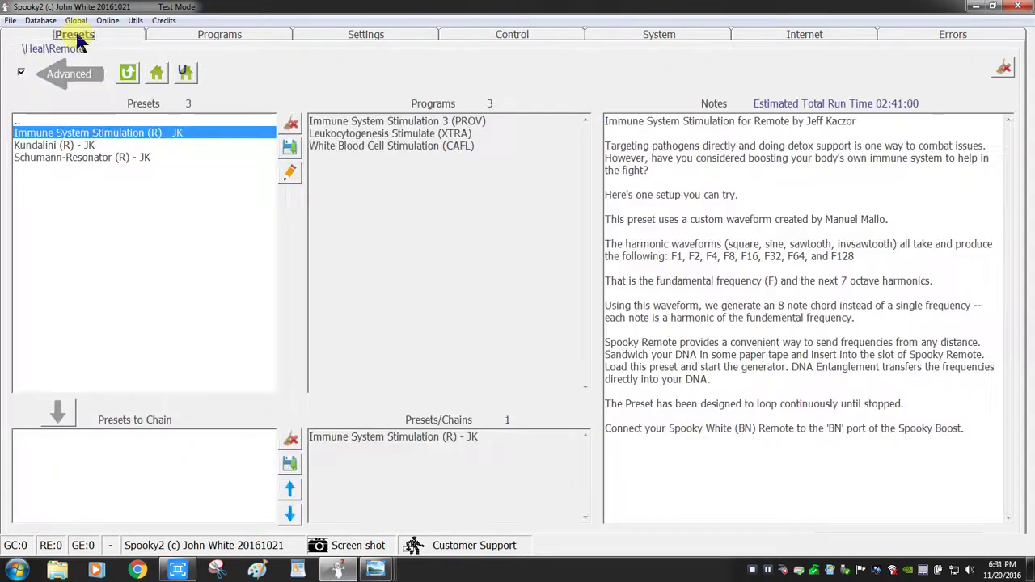
left_click(127, 75)
left_click(127, 74)
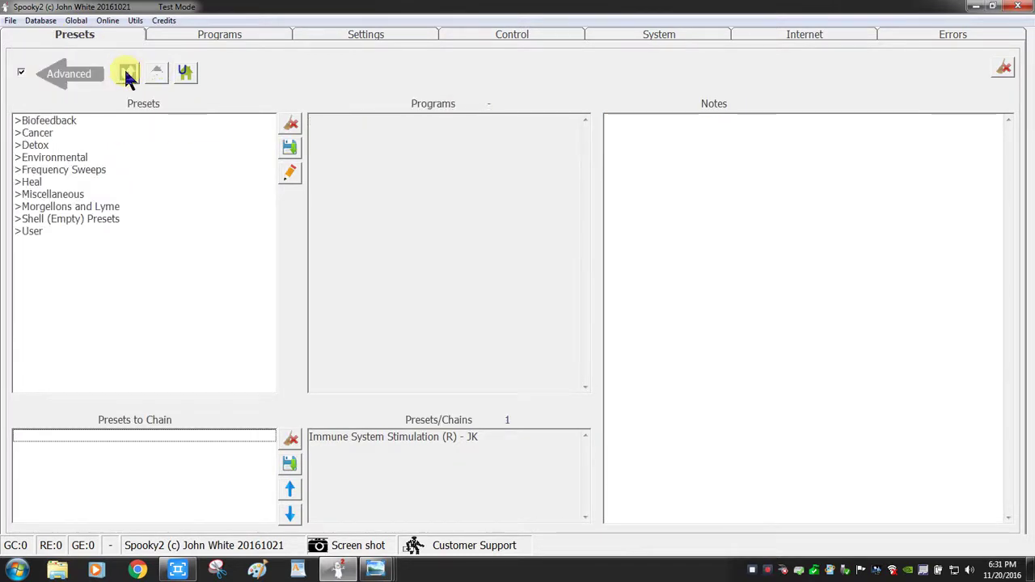
double_click(36, 209)
double_click(45, 133)
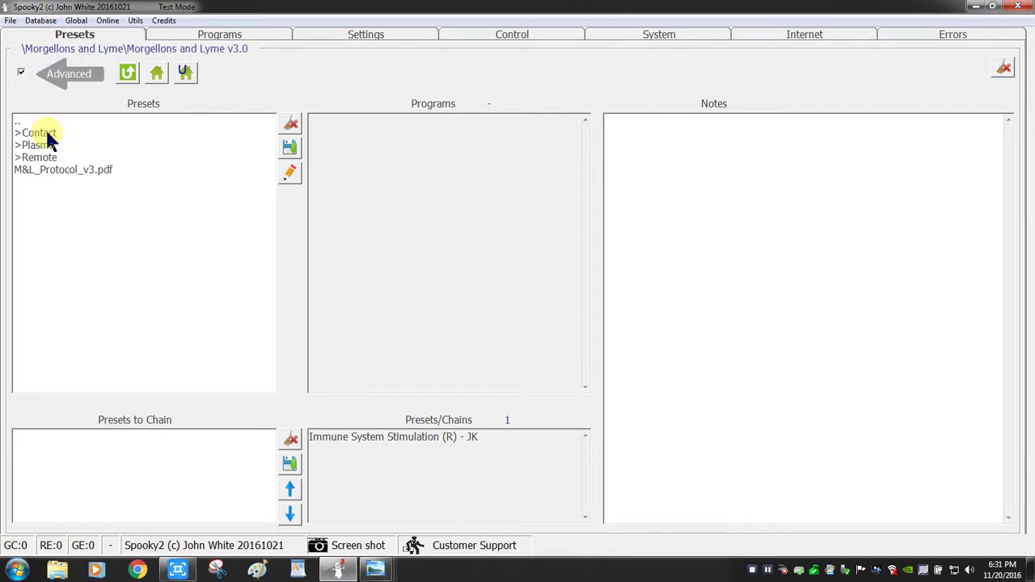
double_click(52, 172)
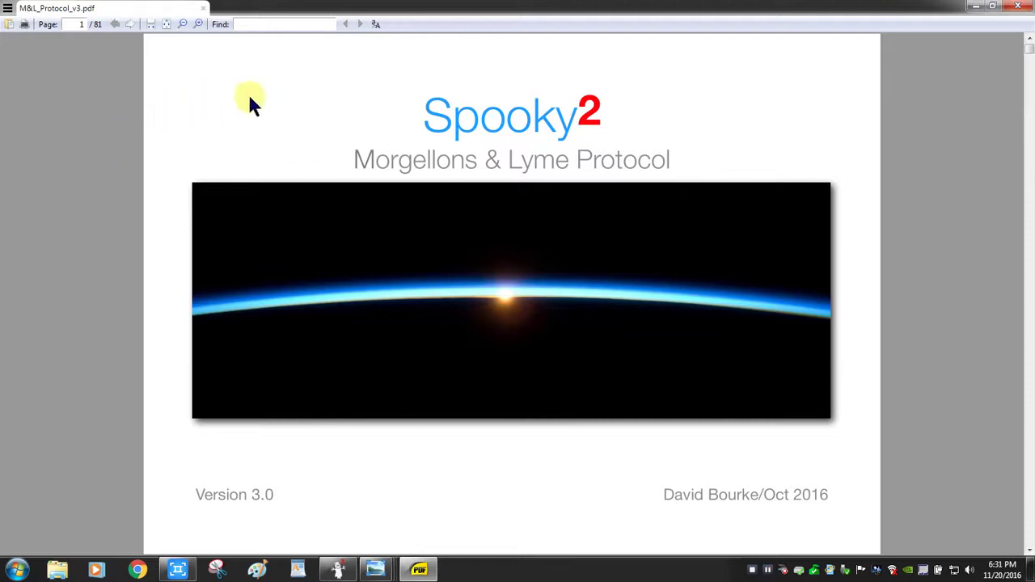
left_click(1019, 8)
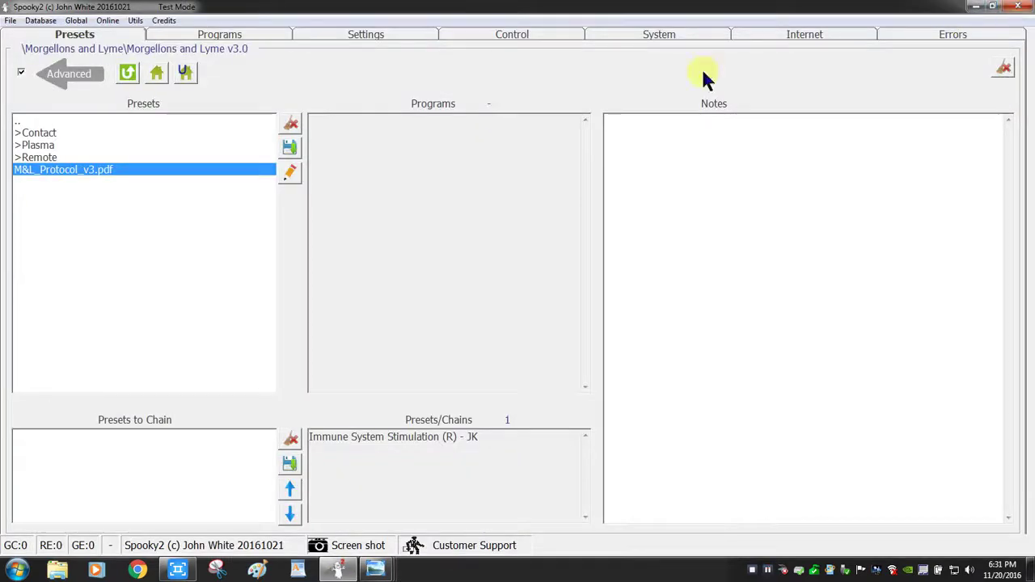
- Look through the Shell (Empty) Presets folder from the main presets list and return to that list
left_click(156, 73)
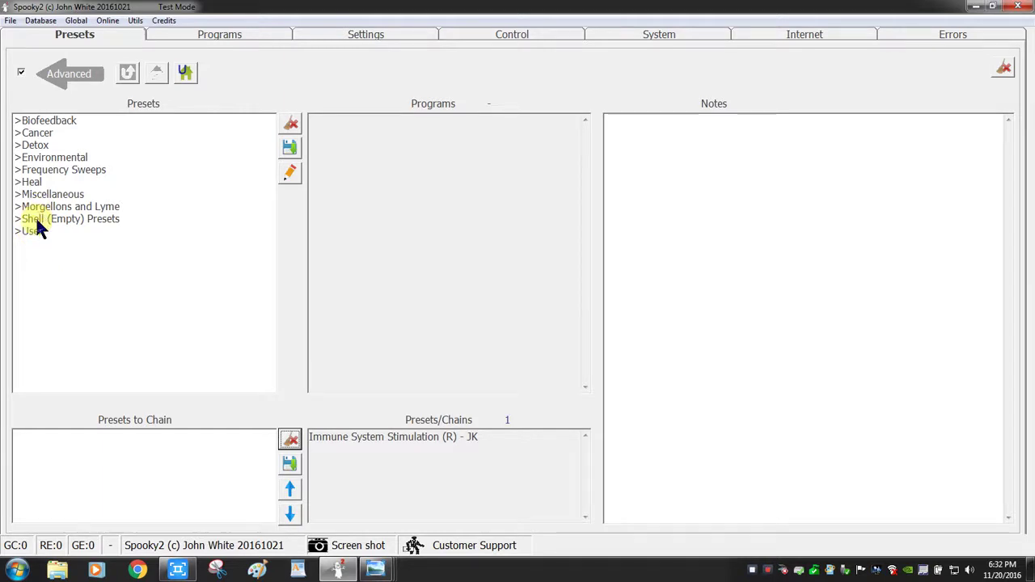
double_click(36, 218)
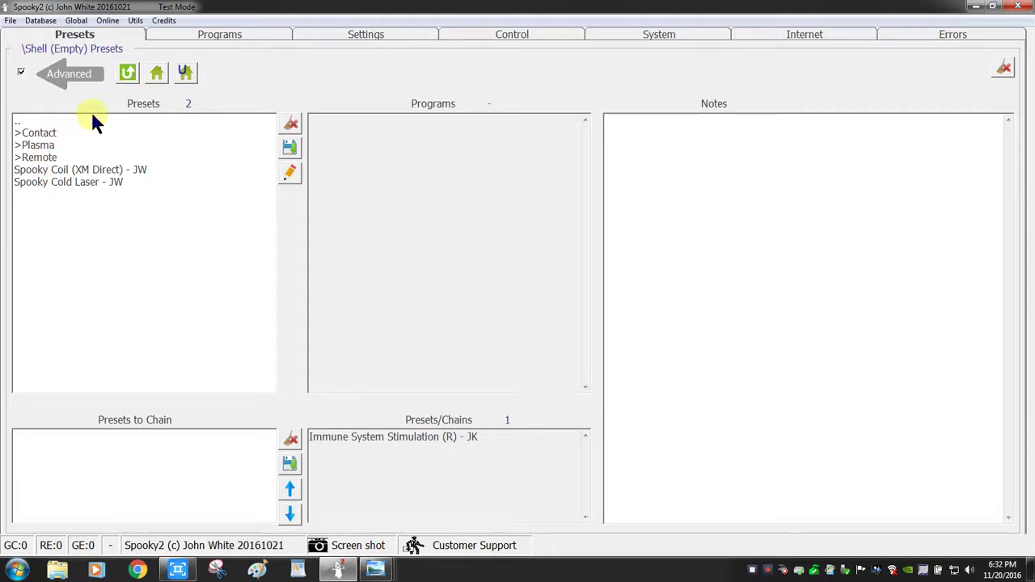
left_click(128, 77)
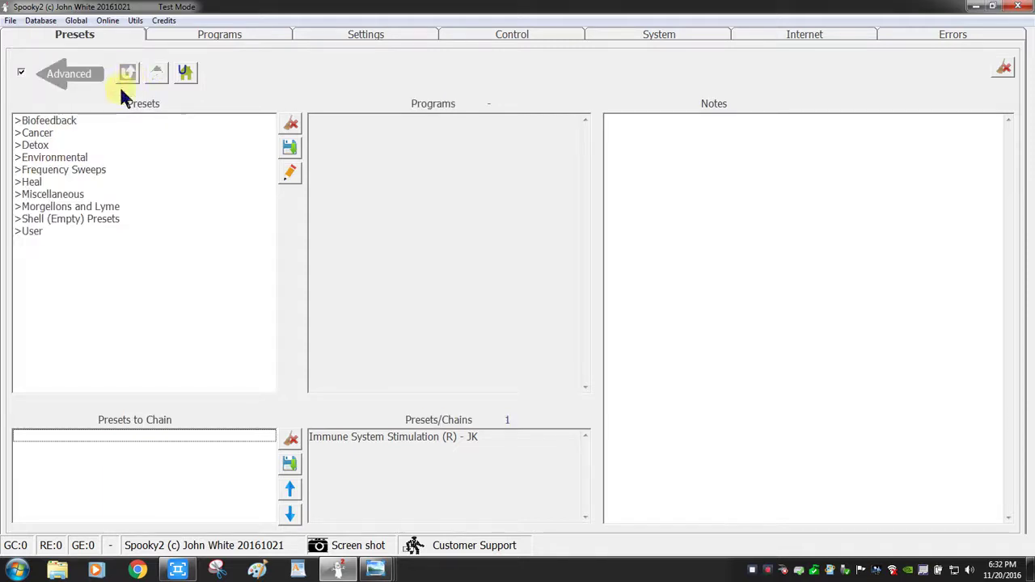
- Browse the saved presets in the User Remote folder and return to the main presets list
double_click(32, 231)
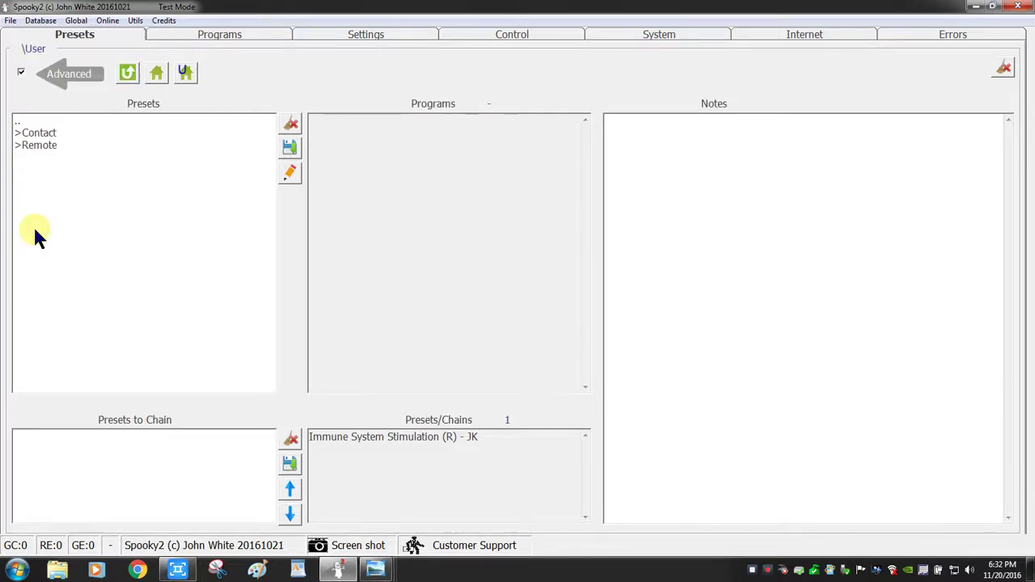
double_click(39, 147)
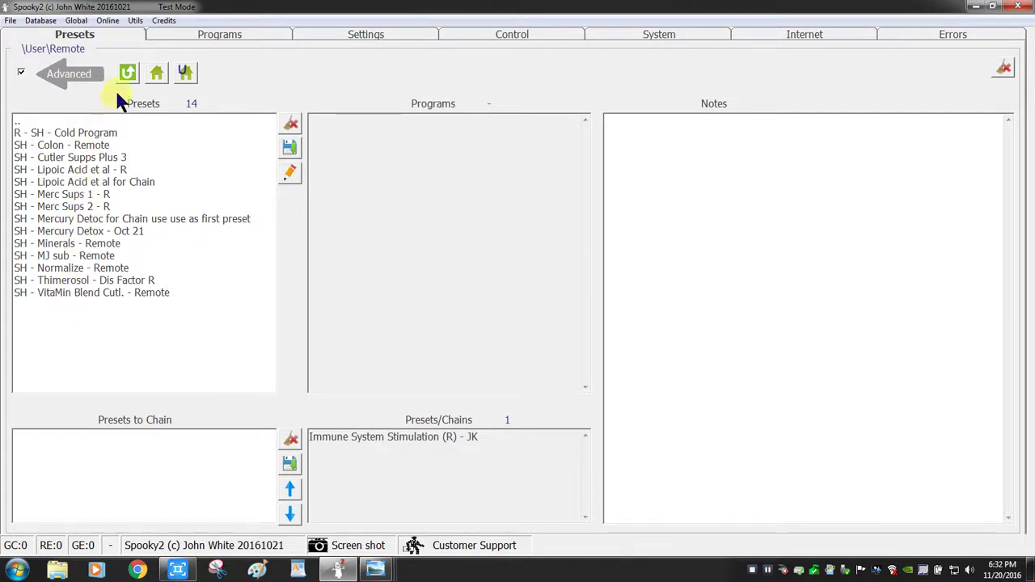
left_click(128, 73)
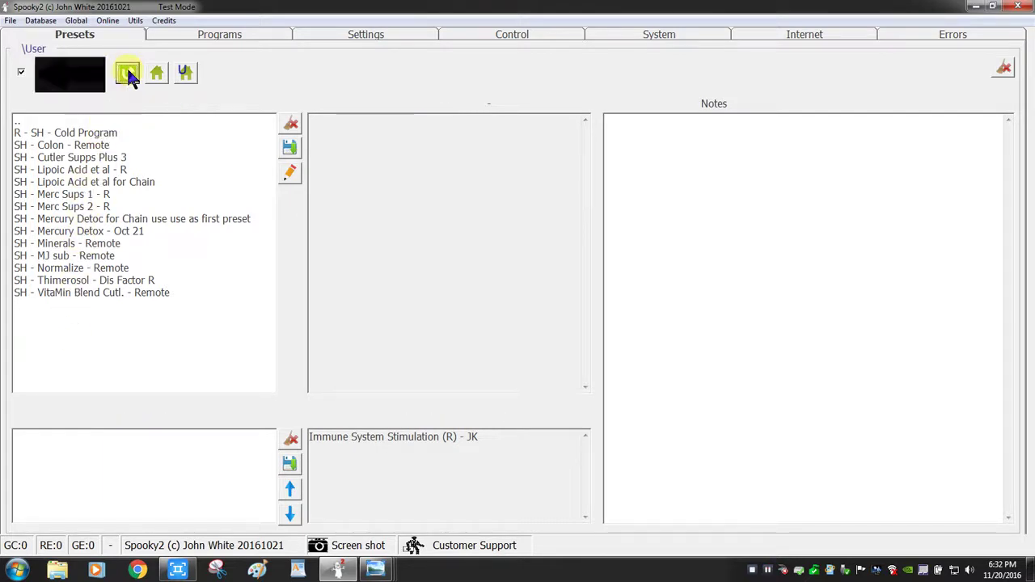
left_click(128, 72)
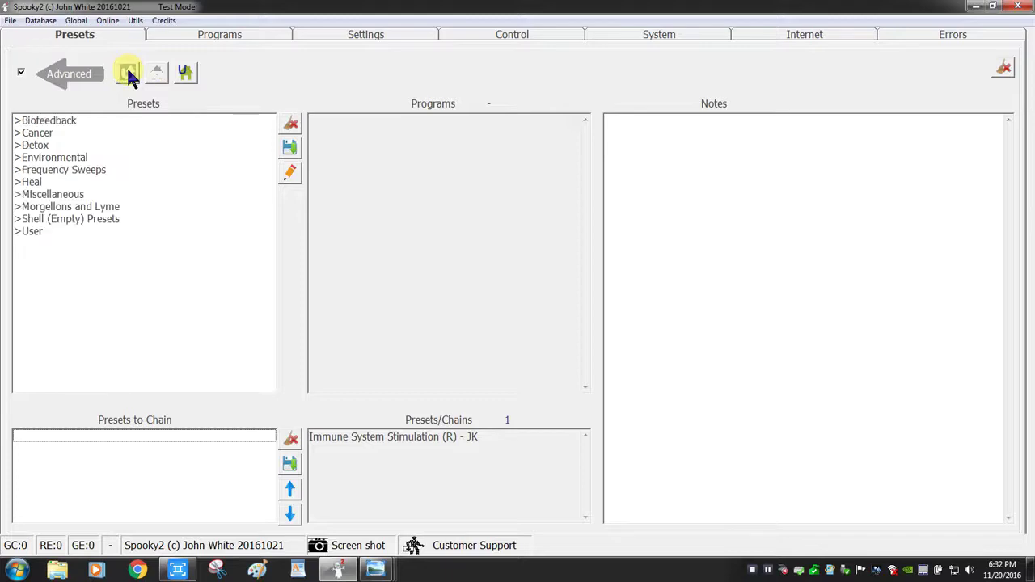
- Go directly to the User presets folder and view the programs and notes of the Remote preset R - SH - Cold Program
left_click(191, 80)
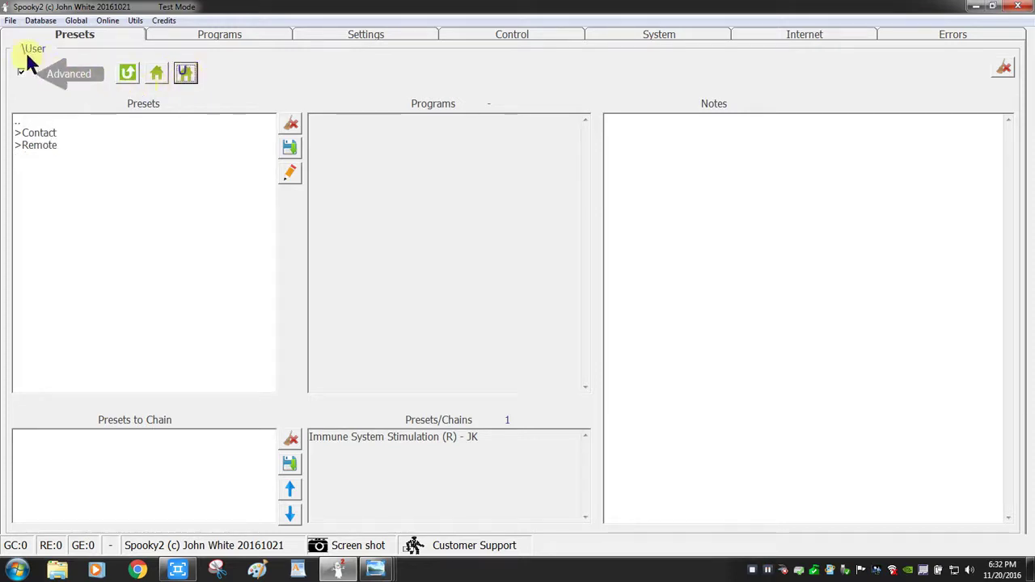
double_click(34, 146)
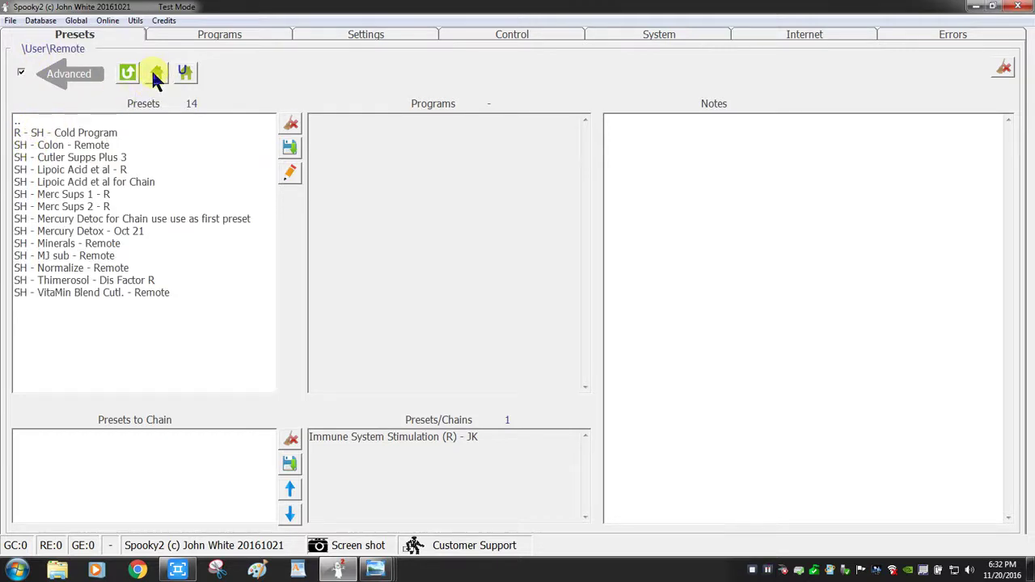
left_click(36, 135)
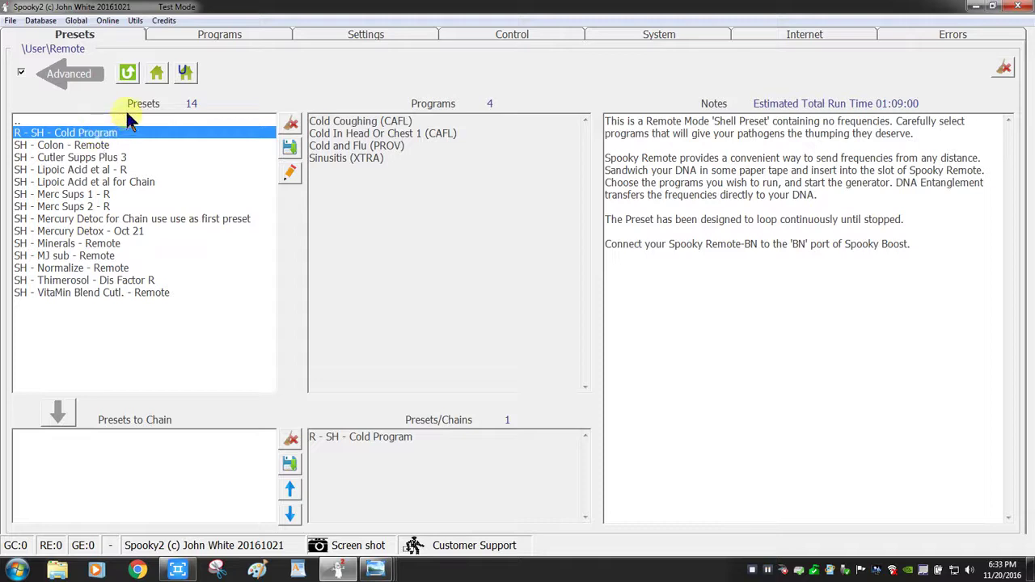
- Return to the main presets list and open the Remote folder of the Shell (Empty) Presets
left_click(158, 74)
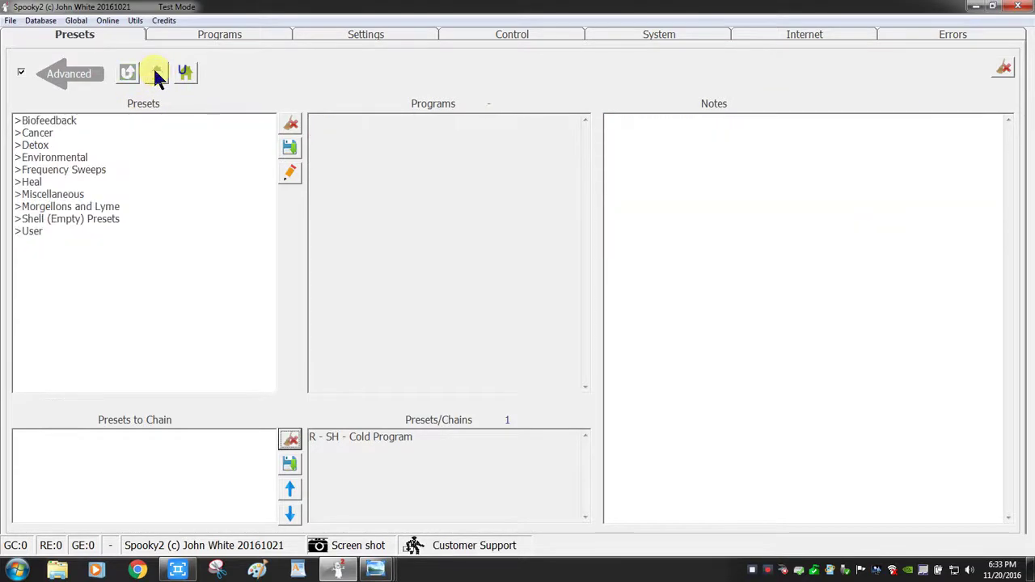
double_click(45, 220)
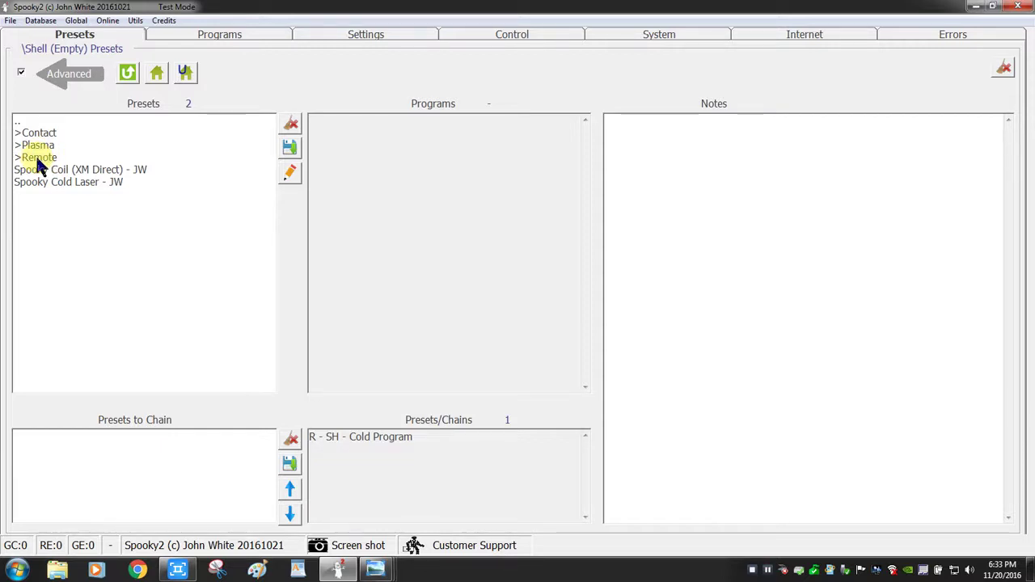
double_click(38, 158)
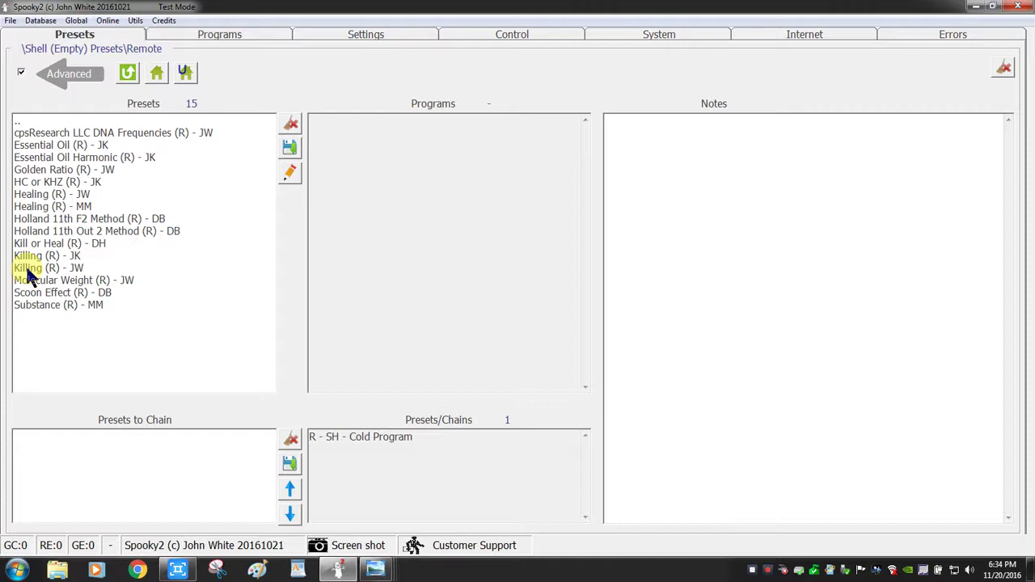
- Switch to Windows Photo Viewer, read the killing or healing guidance in the User's Guide image at actual size, and minimize the viewer
mouse_move(374, 574)
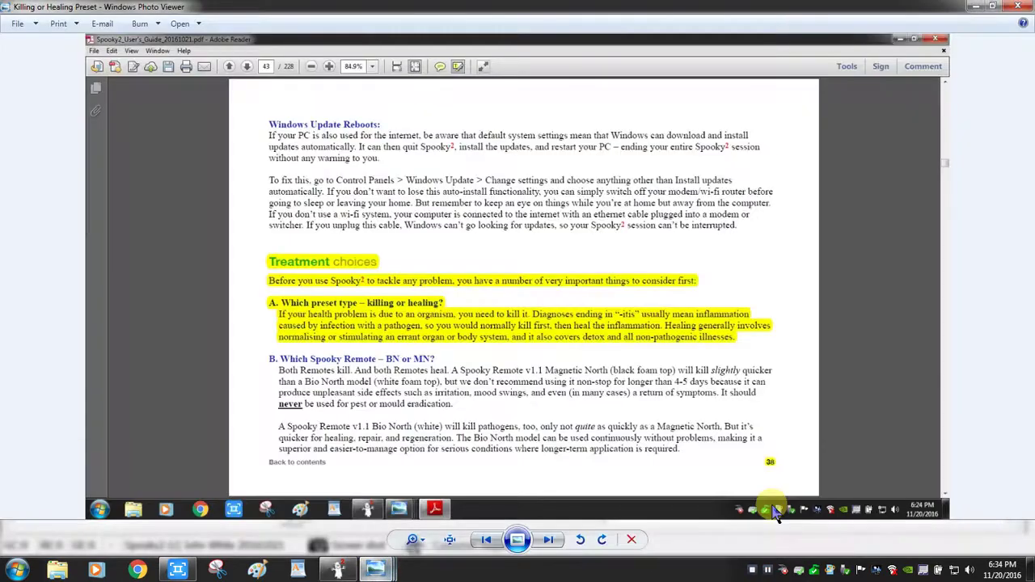
left_click(770, 499)
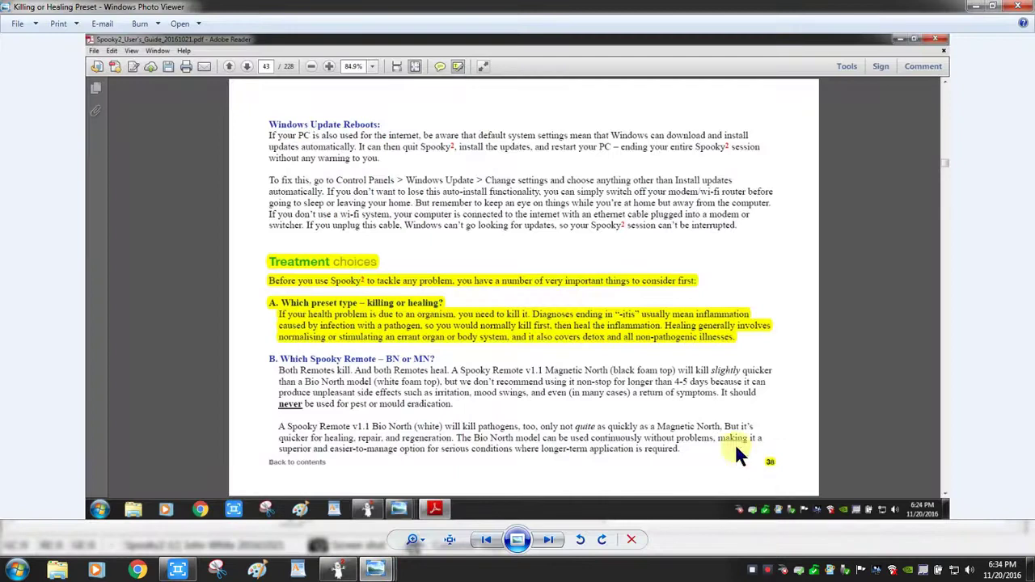
left_click(451, 540)
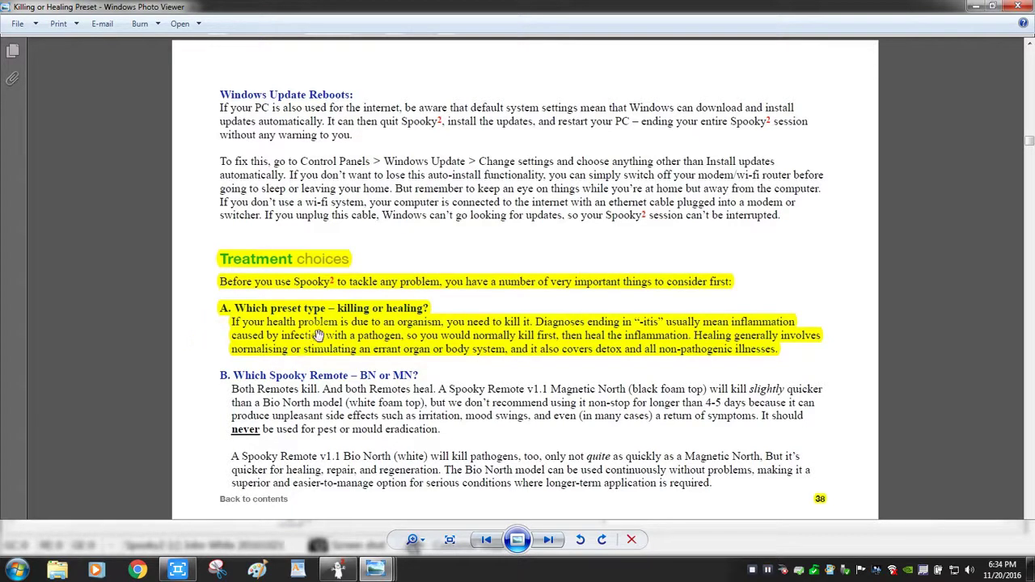
left_click(450, 540)
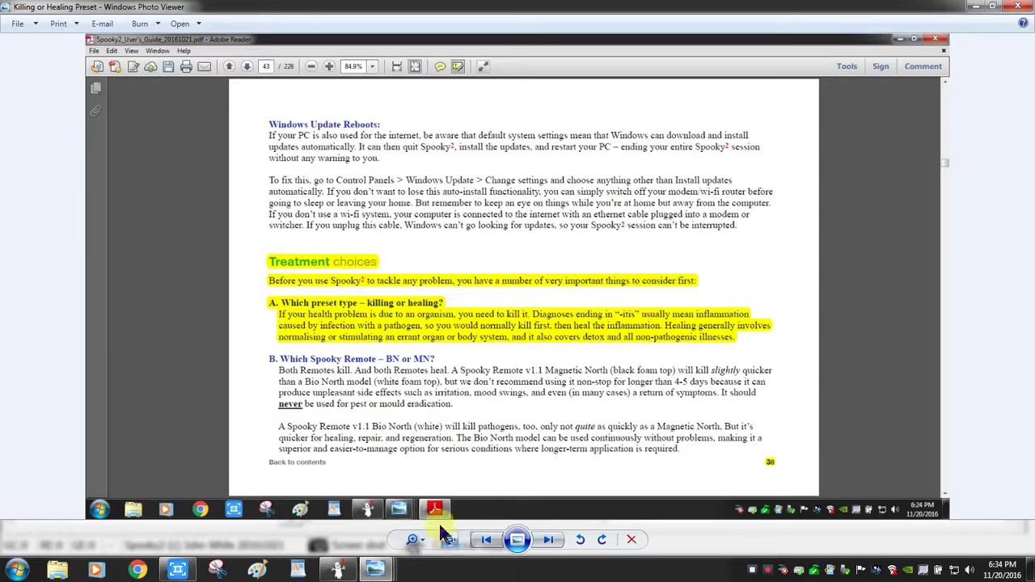
left_click(977, 7)
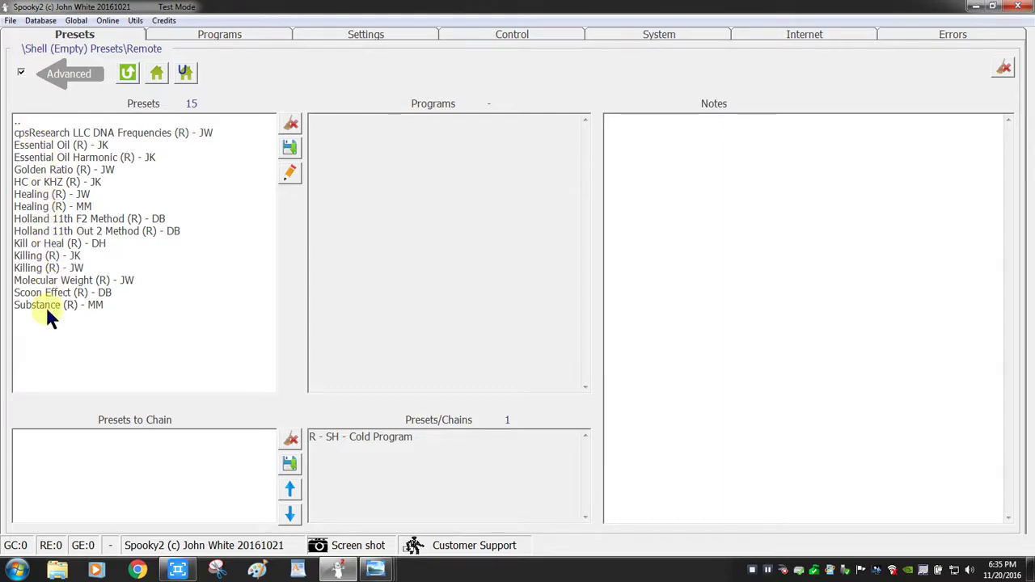
- Compare the notes of the shell presets cpsResearch LLC DNA Frequencies (R) - JW, Essential Oil (R) - JK and Essential Oil Harmonic (R) - JK
left_click(39, 136)
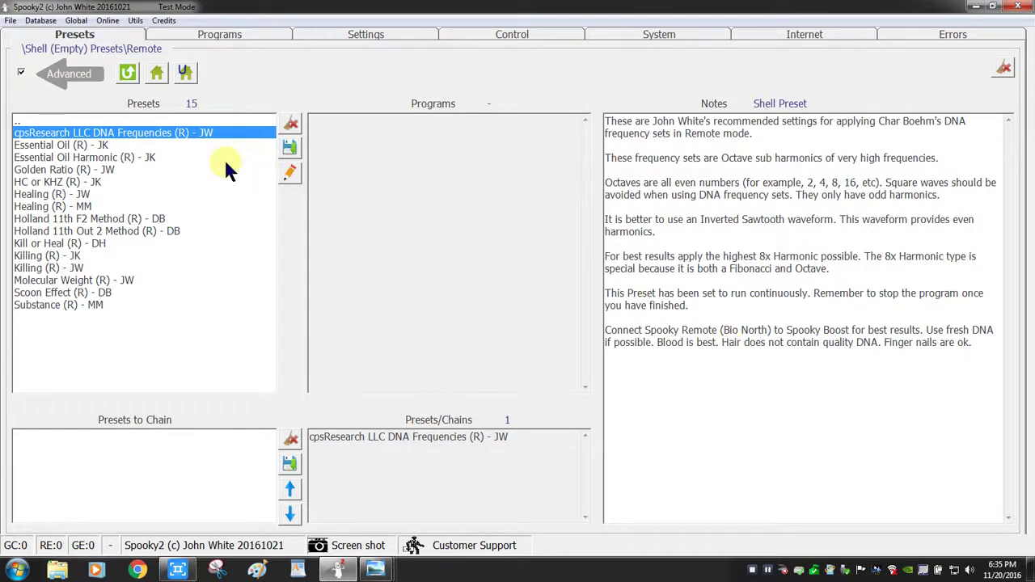
left_click(51, 146)
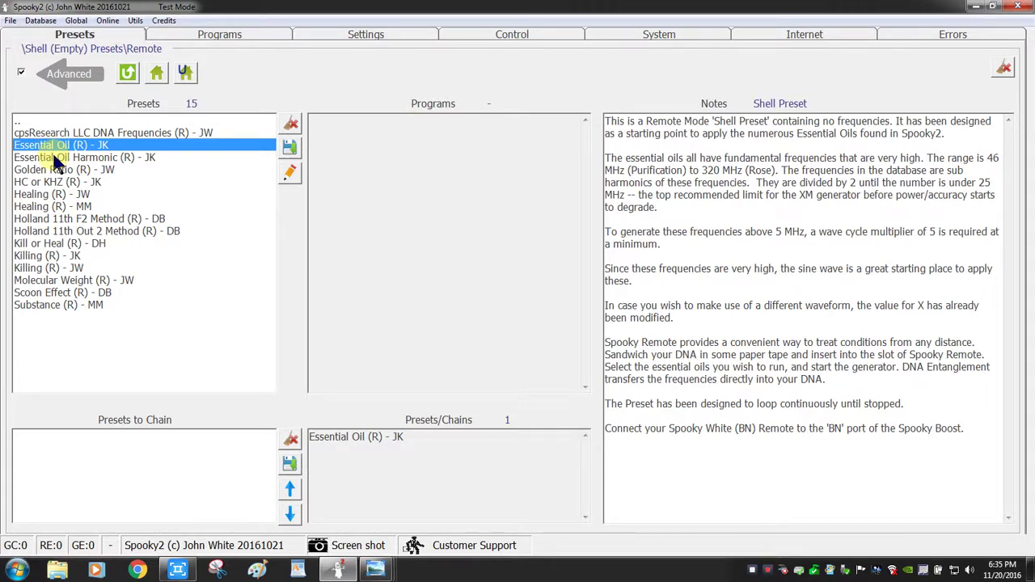
left_click(55, 157)
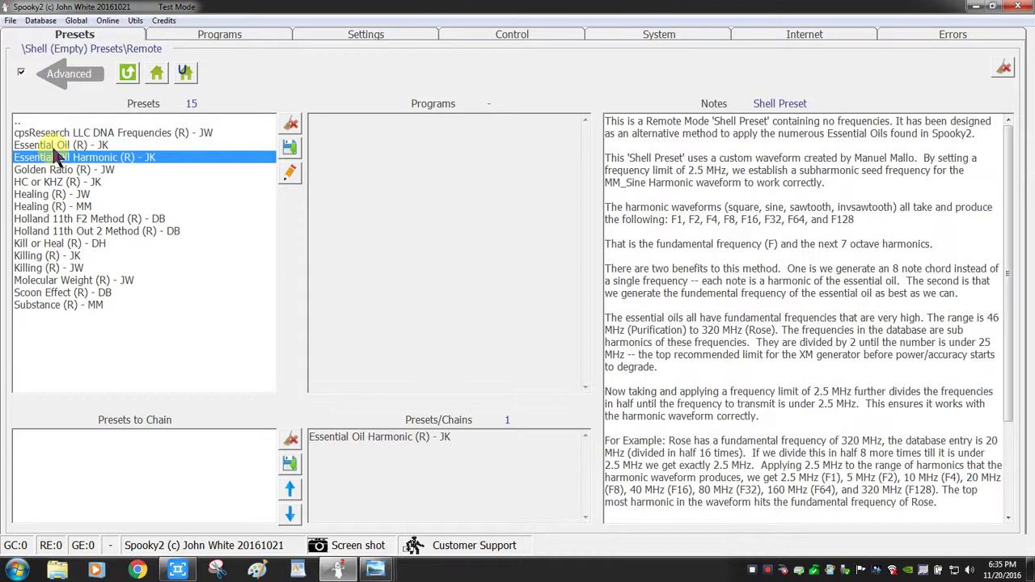
- Load the Essential Oil (R) - JK shell preset, search the programs for Essential Oil, and add Essential Oil - Abundance to the preset
left_click(53, 145)
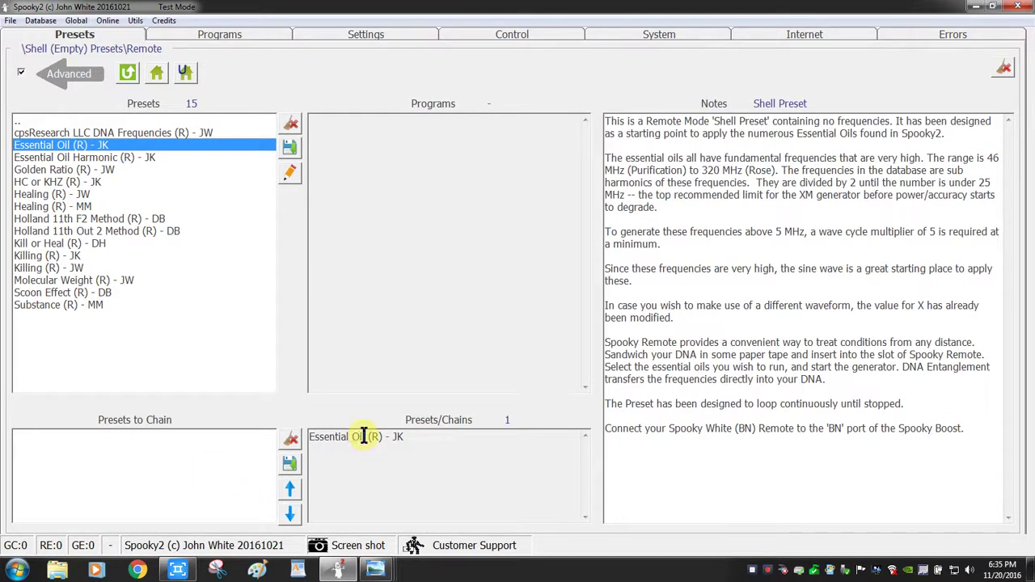
left_click_drag(364, 436, 310, 435)
right_click(330, 441)
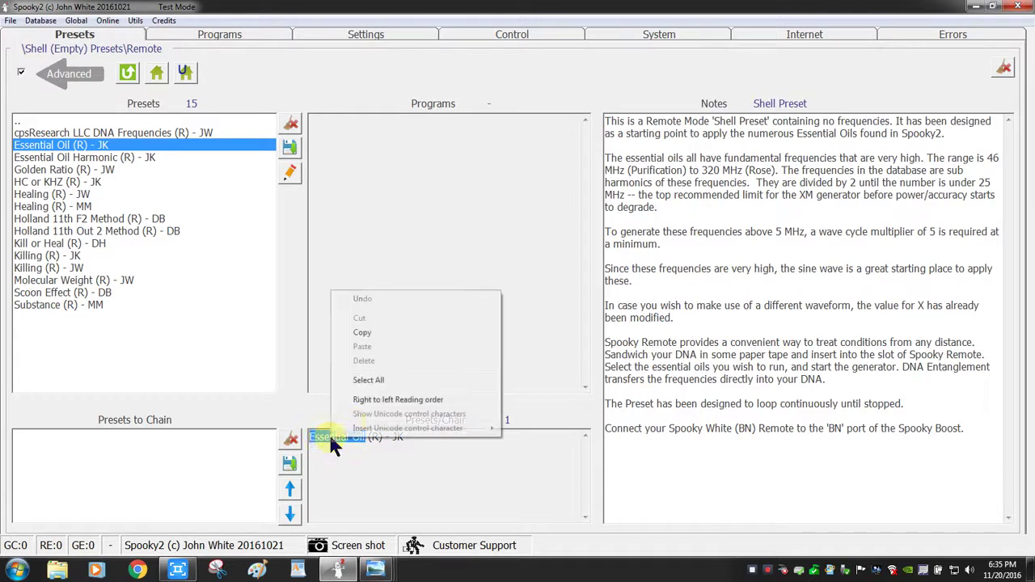
left_click(358, 334)
left_click(238, 38)
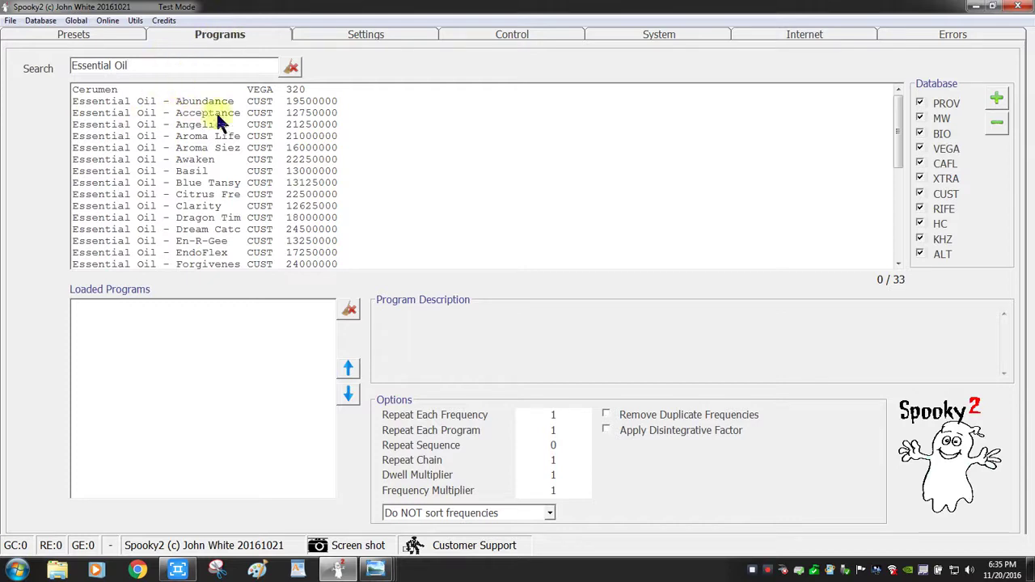
double_click(119, 103)
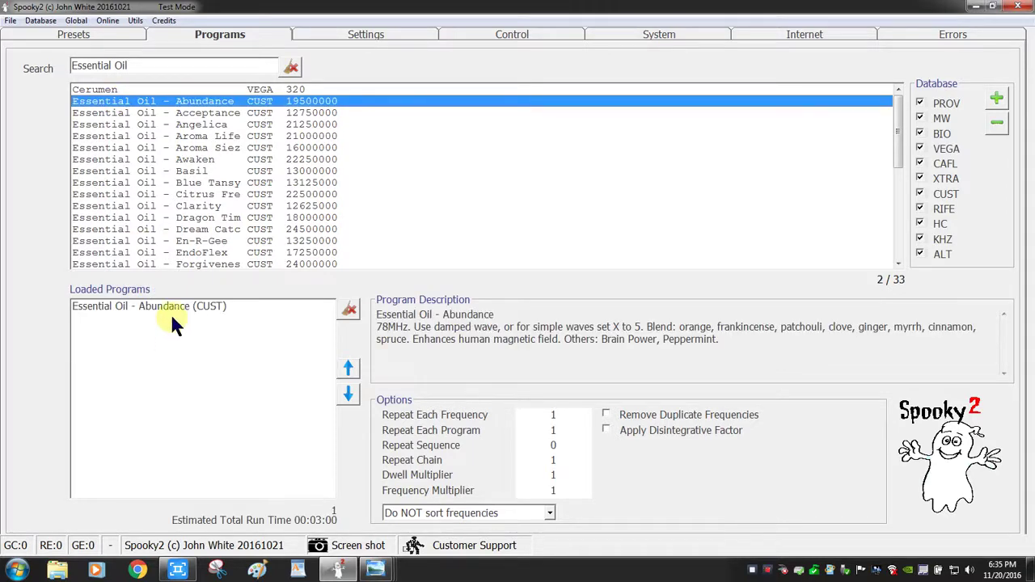
left_click(75, 36)
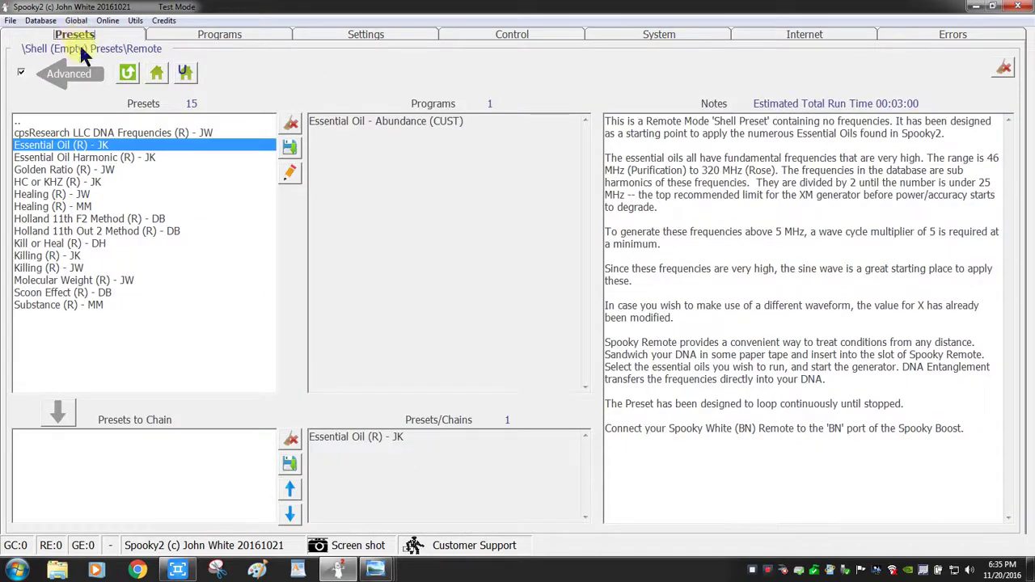
- View the notes of the shell presets Essential Oil Harmonic (R) - JK, Golden Ratio (R) - JW and HC or KHZ (R) - JK
double_click(38, 153)
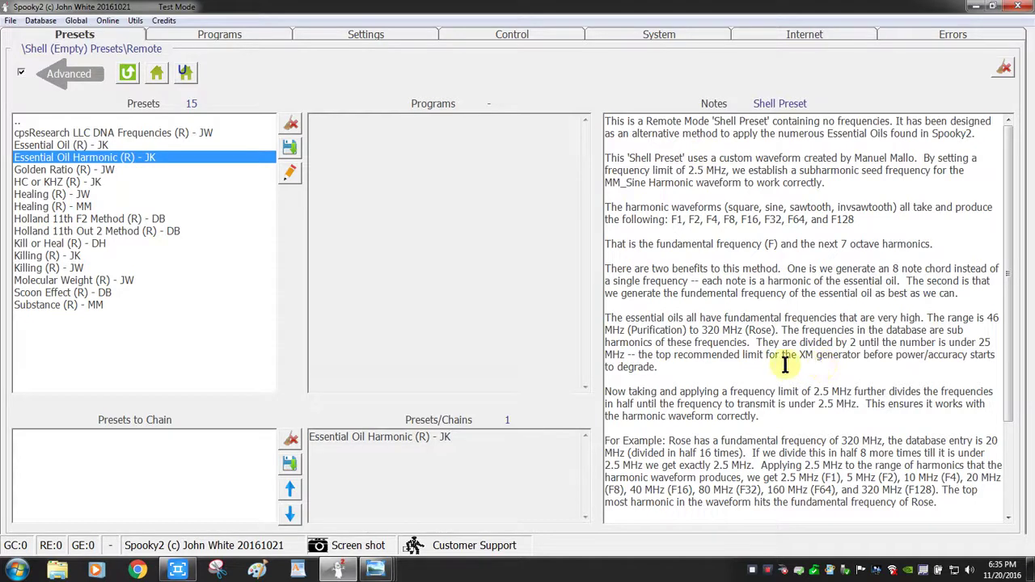
left_click(33, 172)
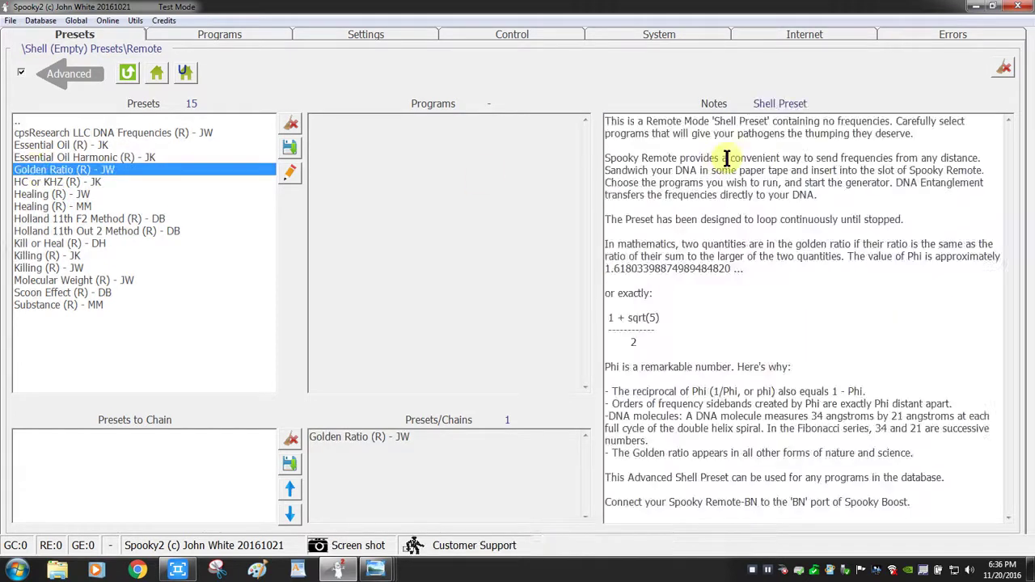
left_click(22, 185)
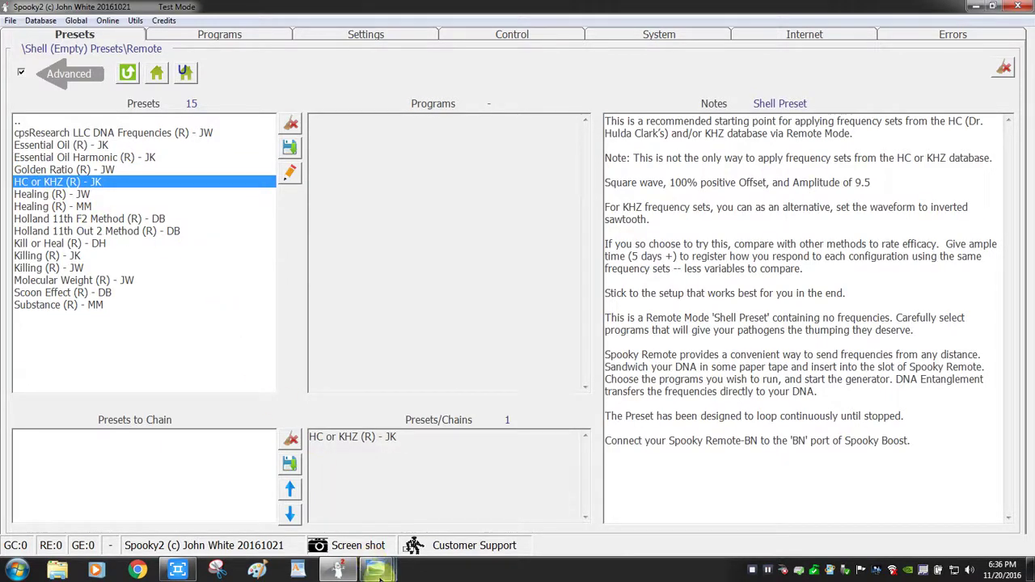
- Read the HC and KHZ guidance in the HC_KHZ image in Windows Photo Viewer, minimize it, and check the HC or KHZ (R) - JK settings
mouse_move(379, 573)
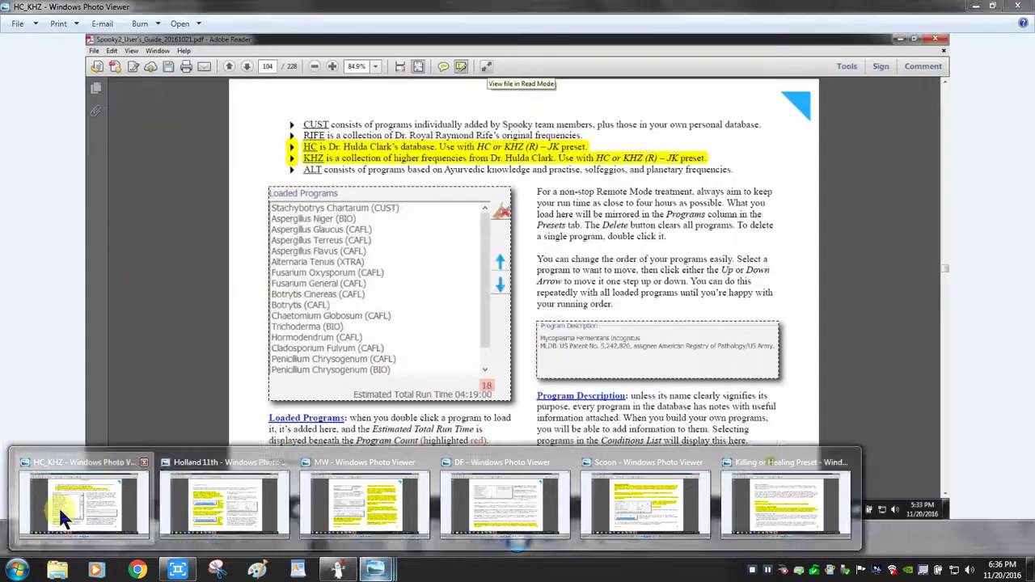
left_click(57, 505)
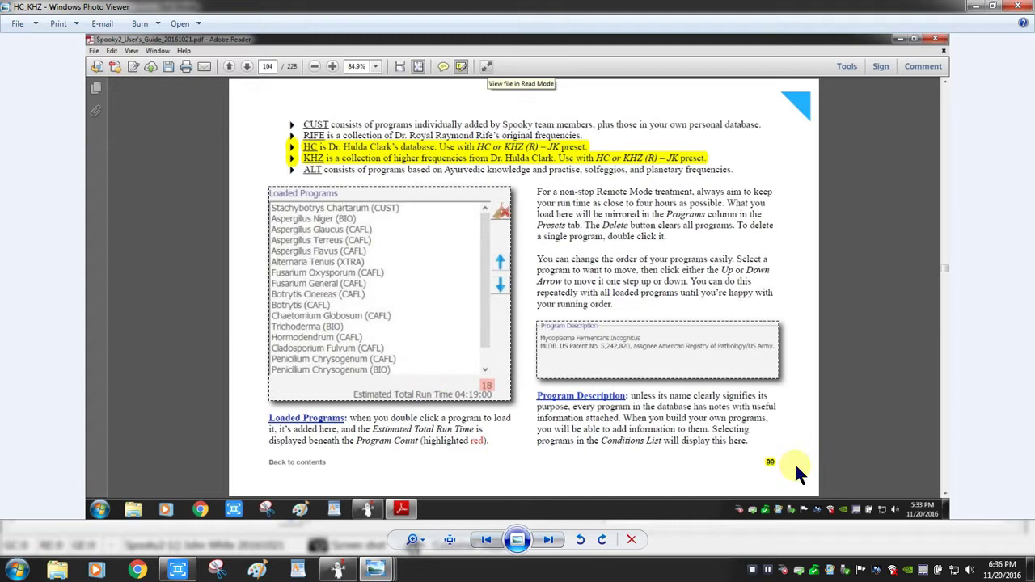
left_click(450, 540)
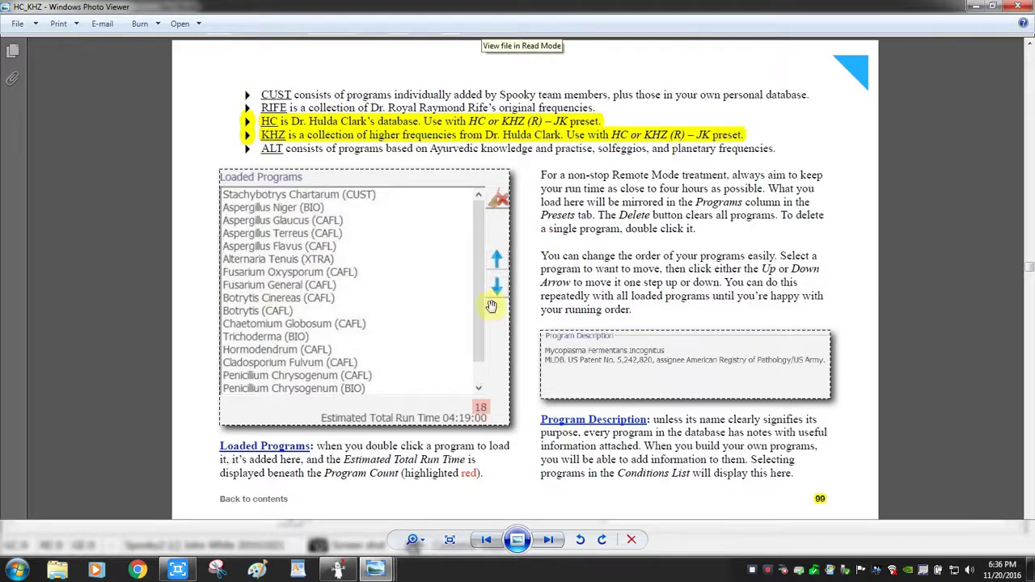
left_click(451, 542)
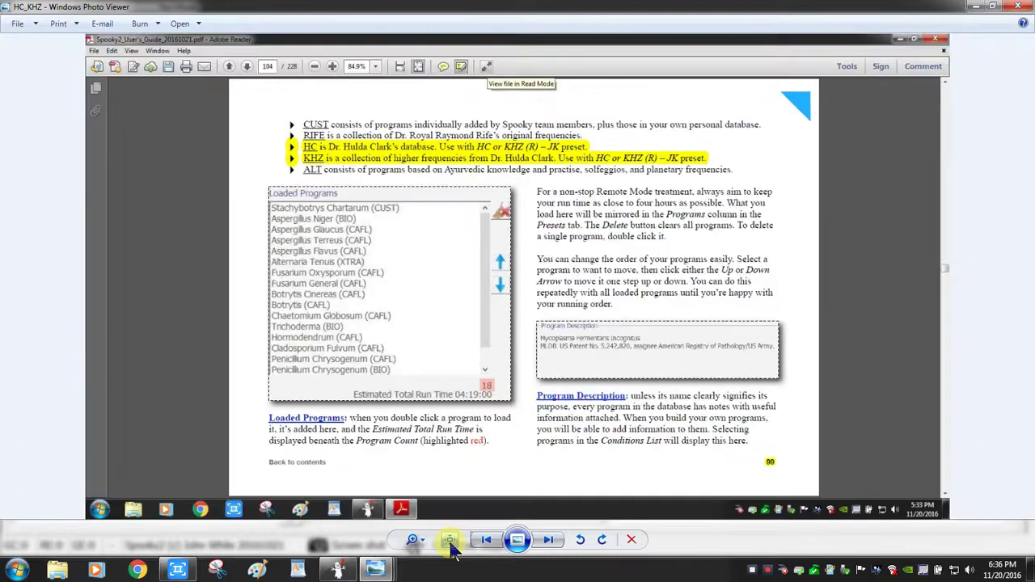
left_click(975, 8)
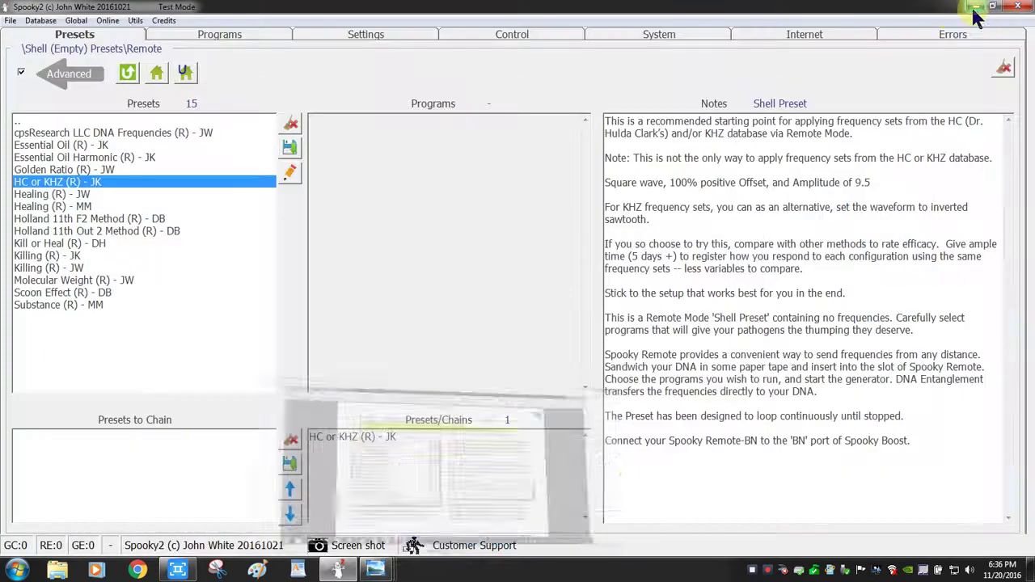
left_click(356, 34)
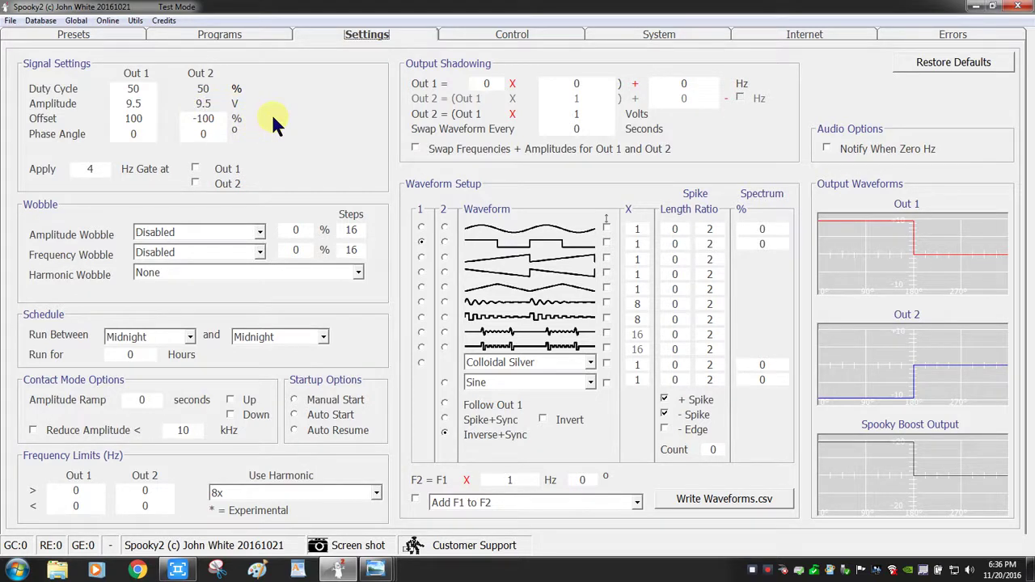
left_click(104, 39)
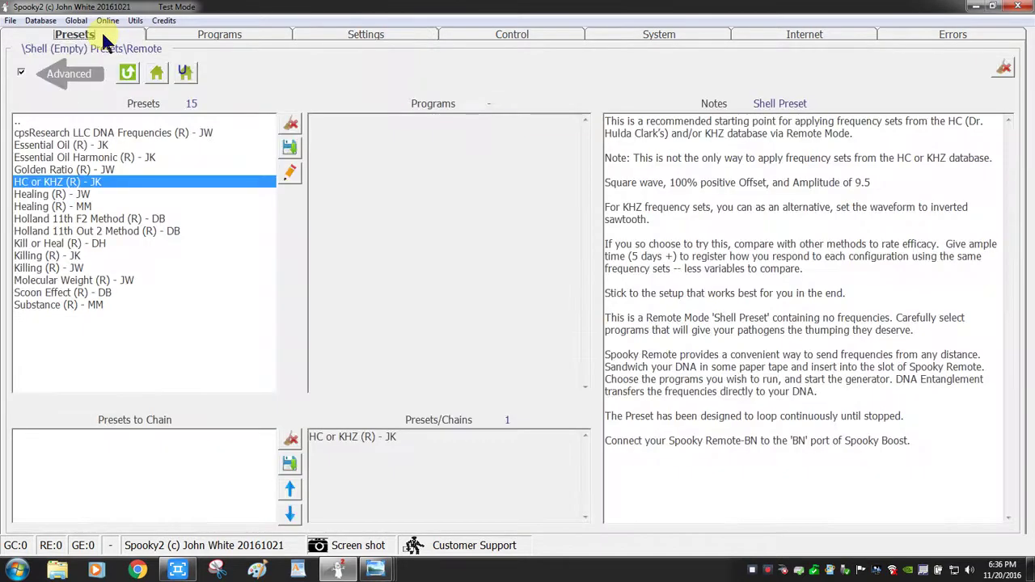
- View the notes of the shell presets Healing (R) - JW, Healing (R) - MM and Holland 11th F2 Method (R) - DB
left_click(32, 196)
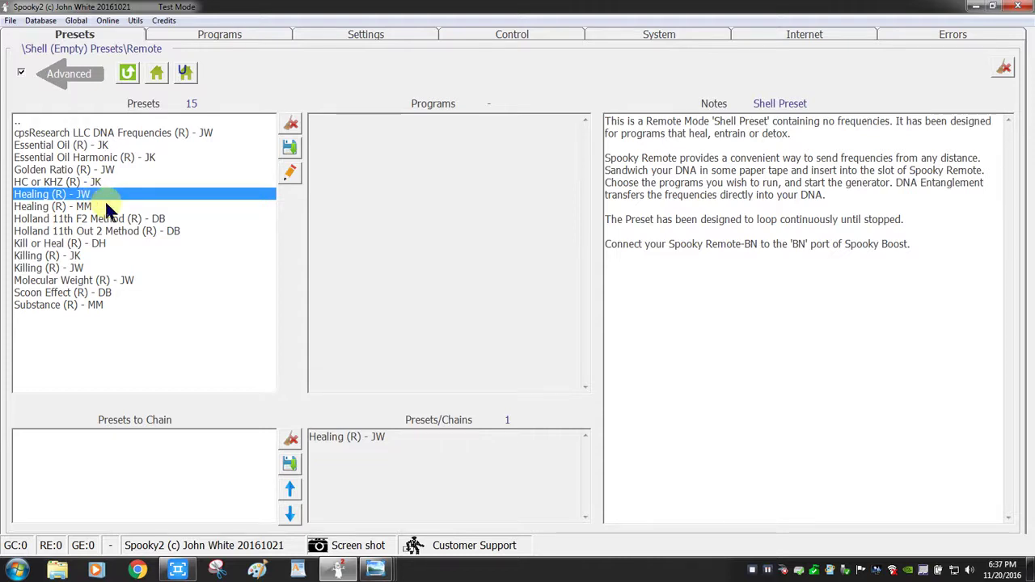
left_click(37, 206)
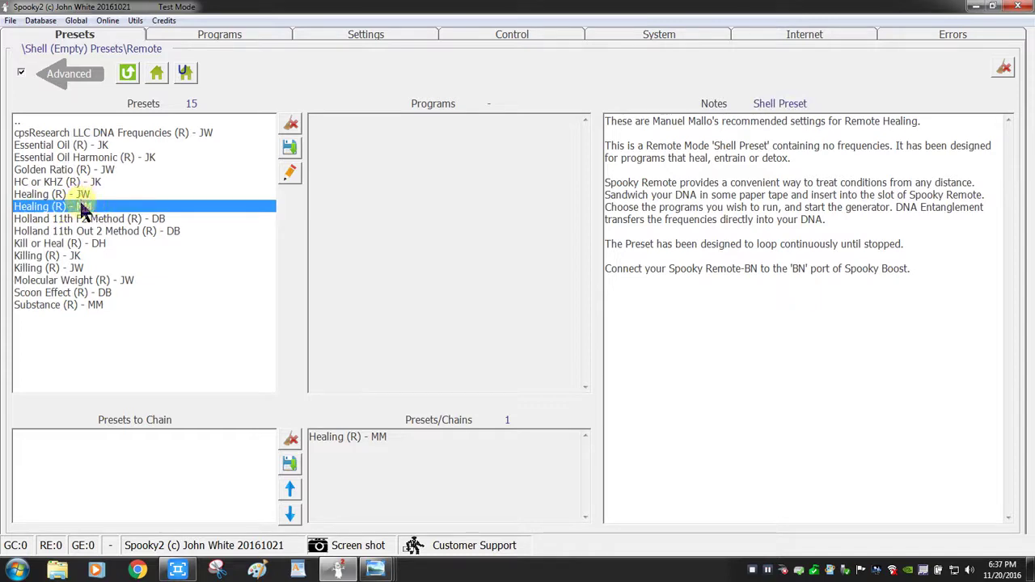
left_click(36, 219)
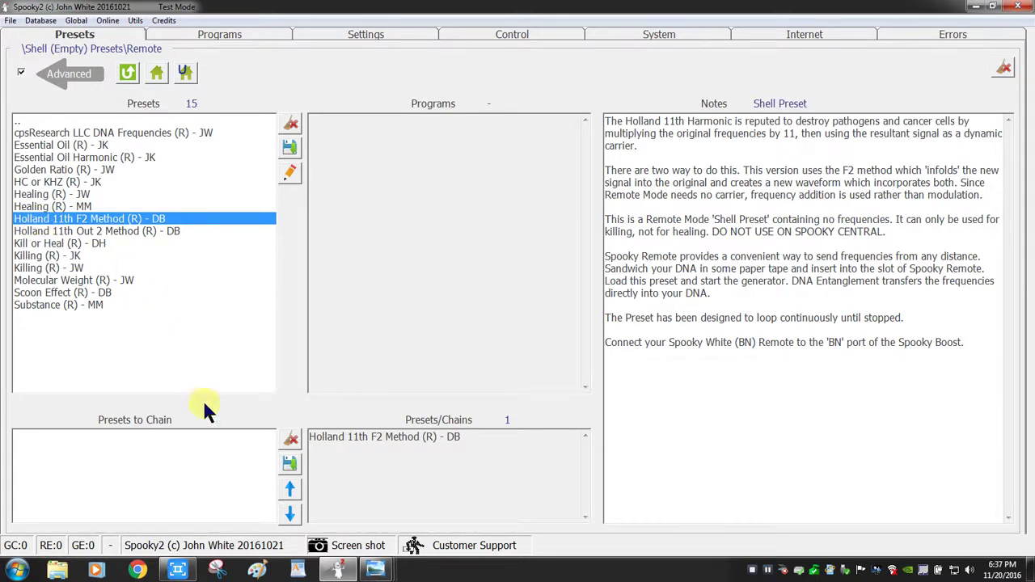
- Switch to the Holland 11th image in Windows Photo Viewer, read the 11th harmonic guidance at actual size, and minimize the viewer
mouse_move(377, 573)
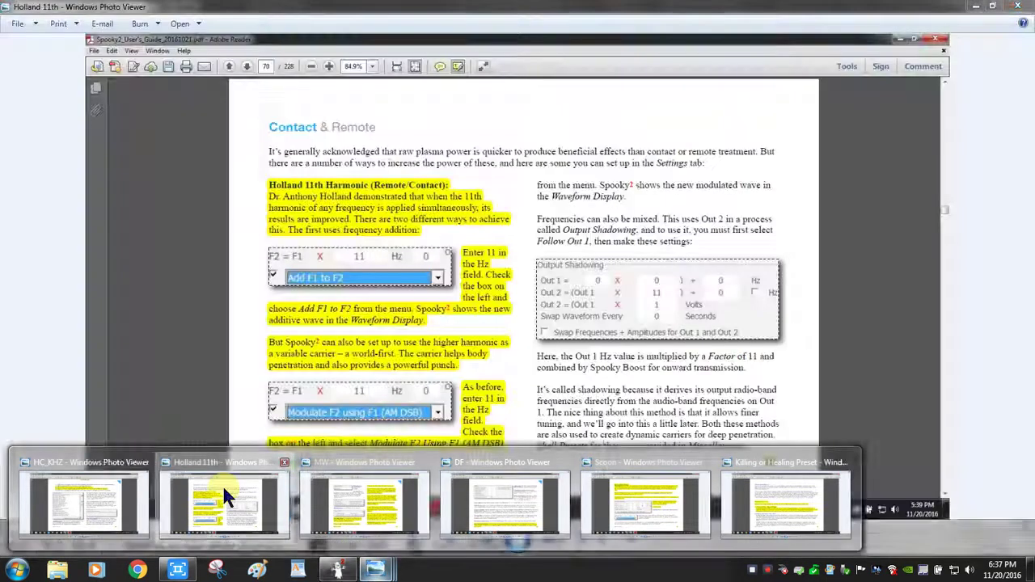
left_click(225, 497)
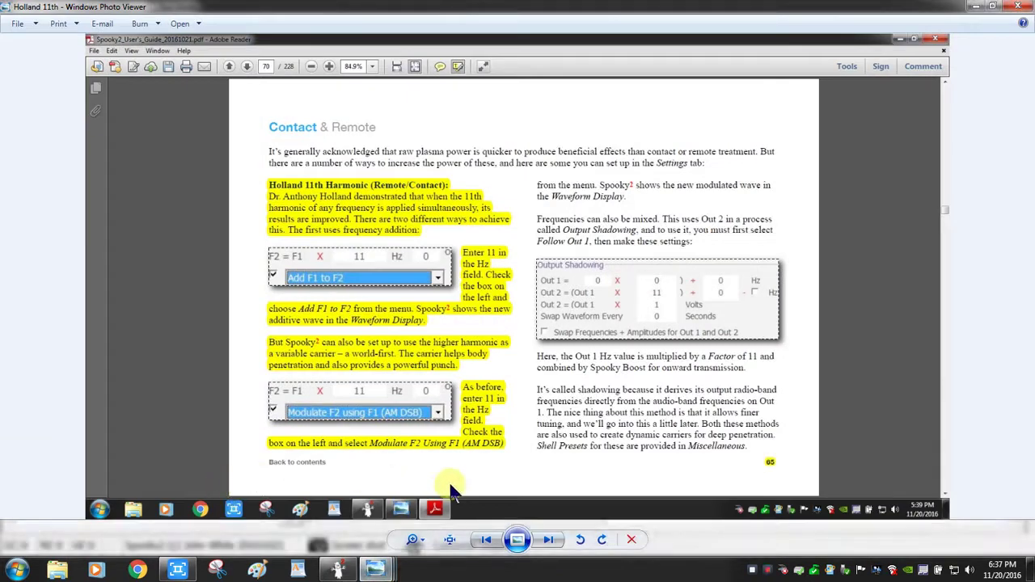
left_click(451, 541)
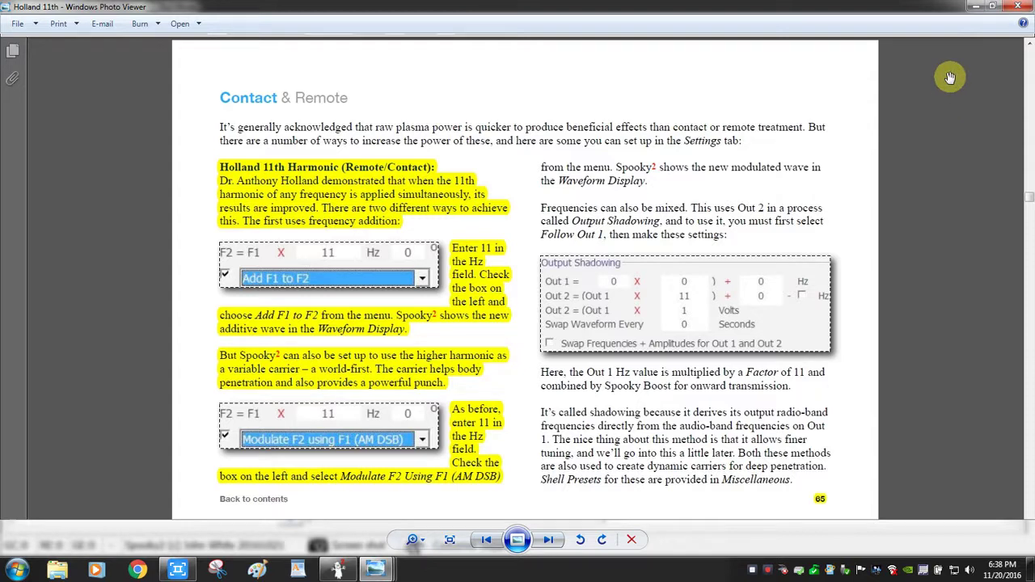
left_click(975, 6)
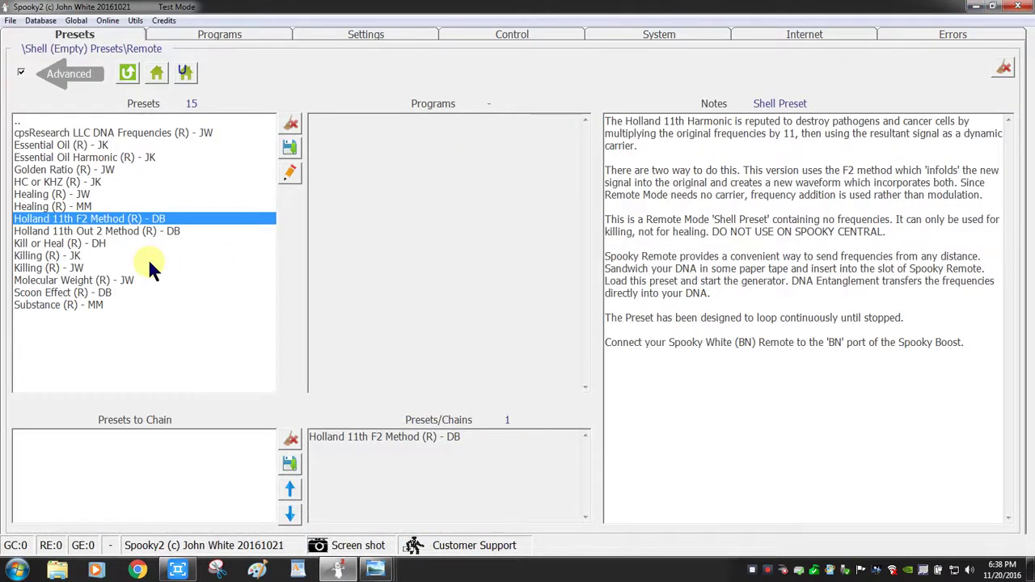
- View the notes of the shell presets Kill or Heal (R) - DH, Killing (R) - JK and Killing (R) - JW
left_click(56, 243)
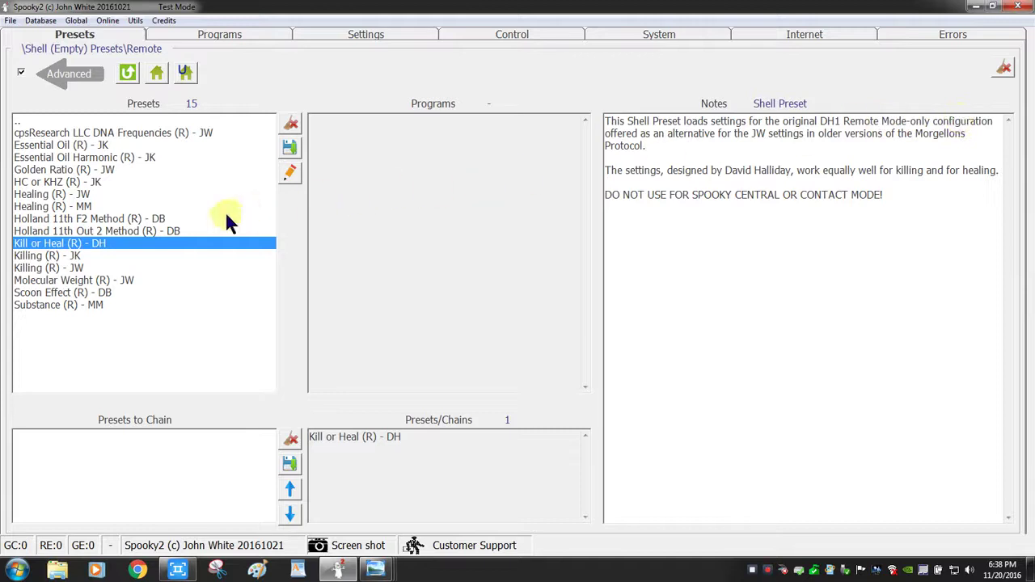
left_click(32, 256)
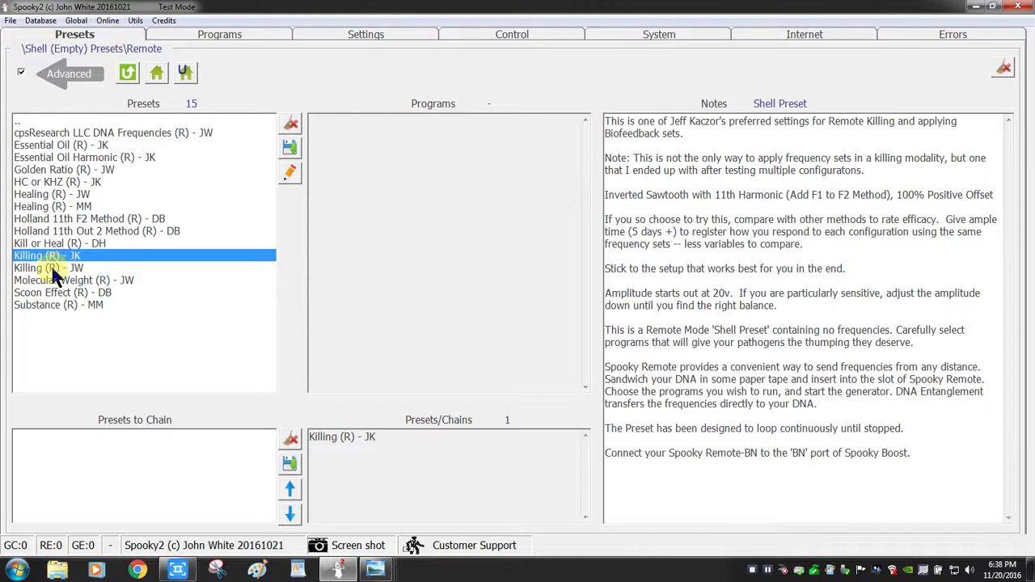
left_click(52, 270)
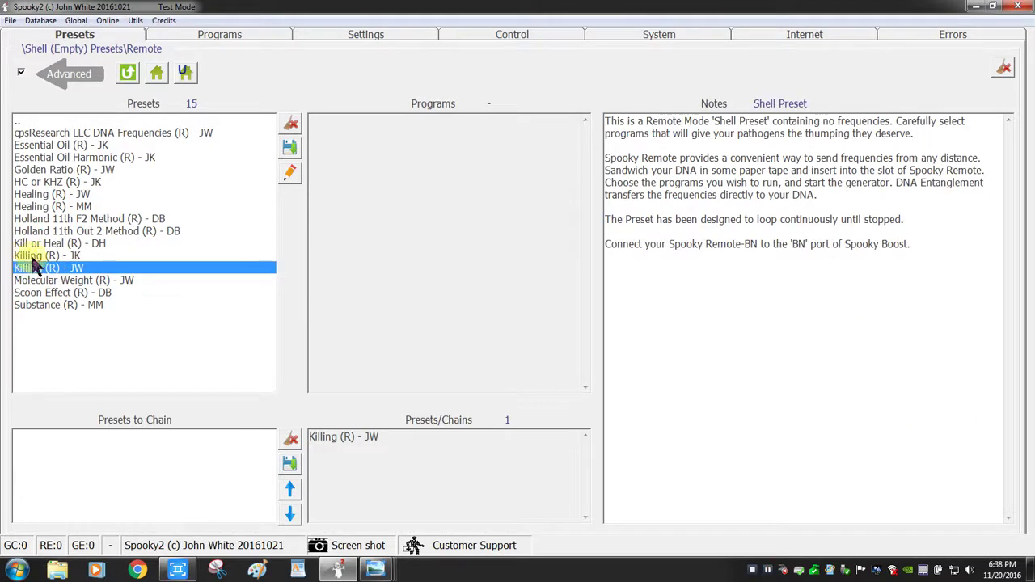
- Examine the signal and waveform settings loaded by the Killing (R) - JW shell preset and return to the presets list
left_click(29, 258)
left_click(34, 270)
left_click(414, 40)
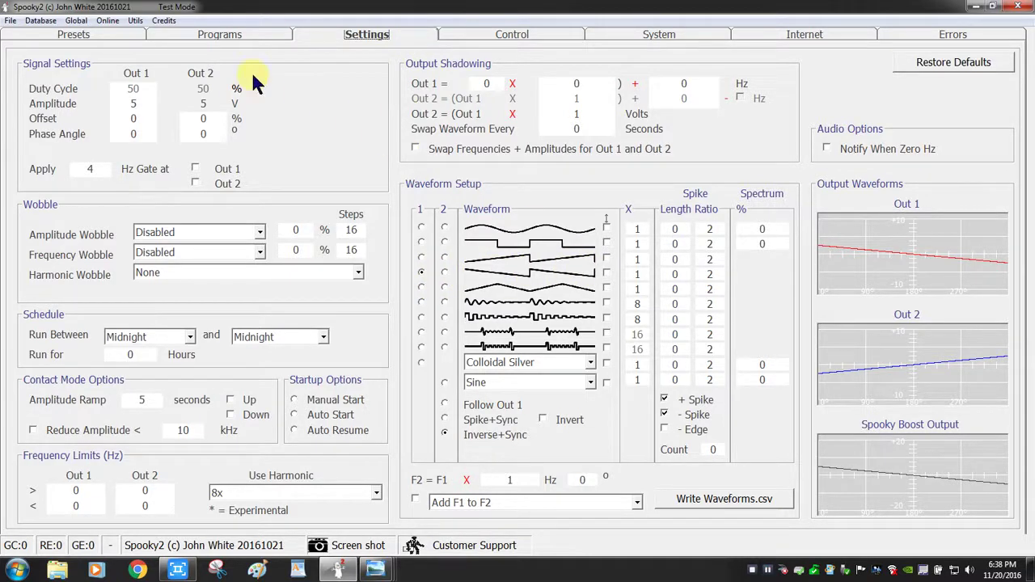
left_click(78, 36)
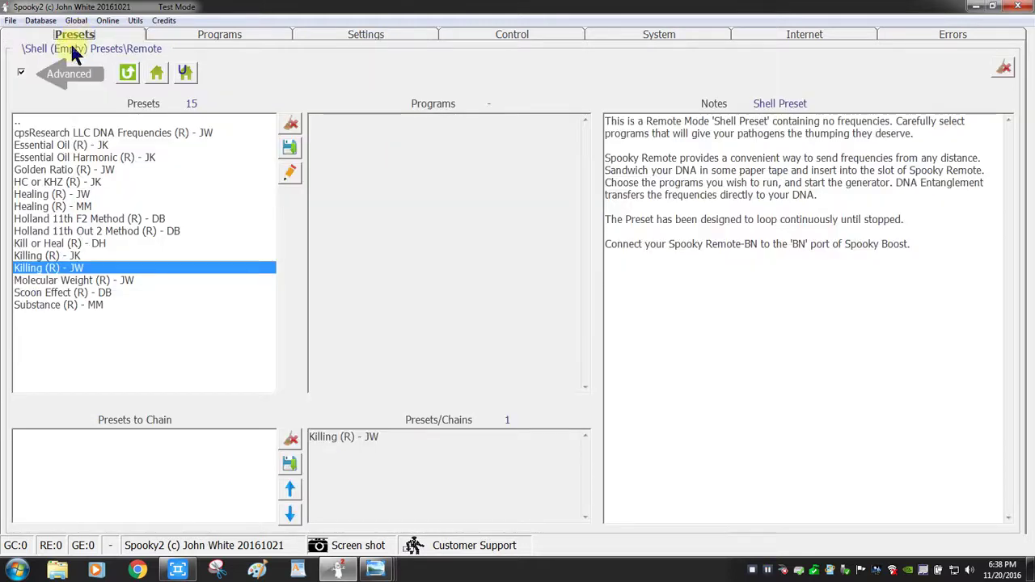
- Read the notes of Killing (R) - JK, examine its signal and waveform settings, and return to the presets list
left_click(39, 256)
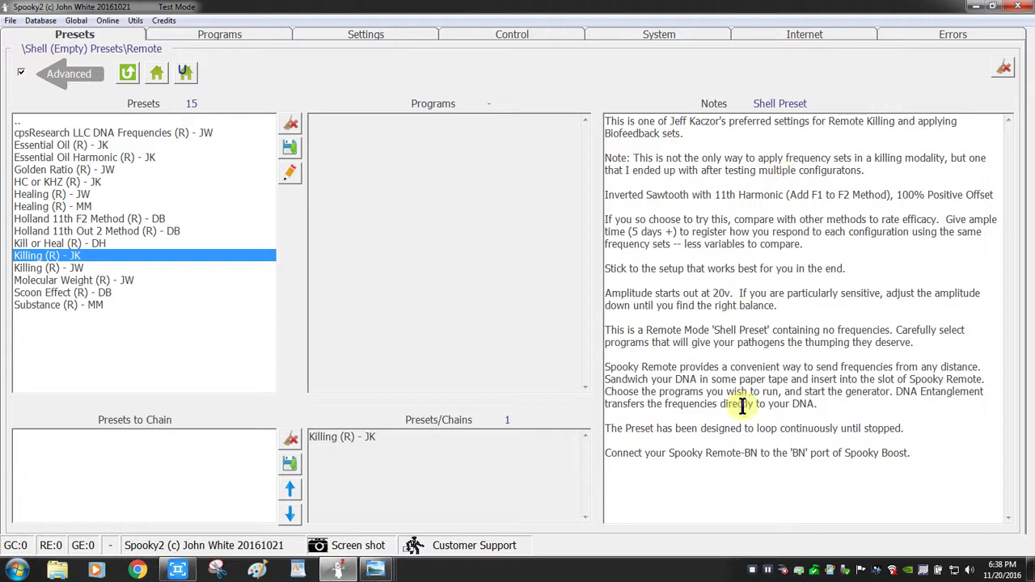
left_click(372, 36)
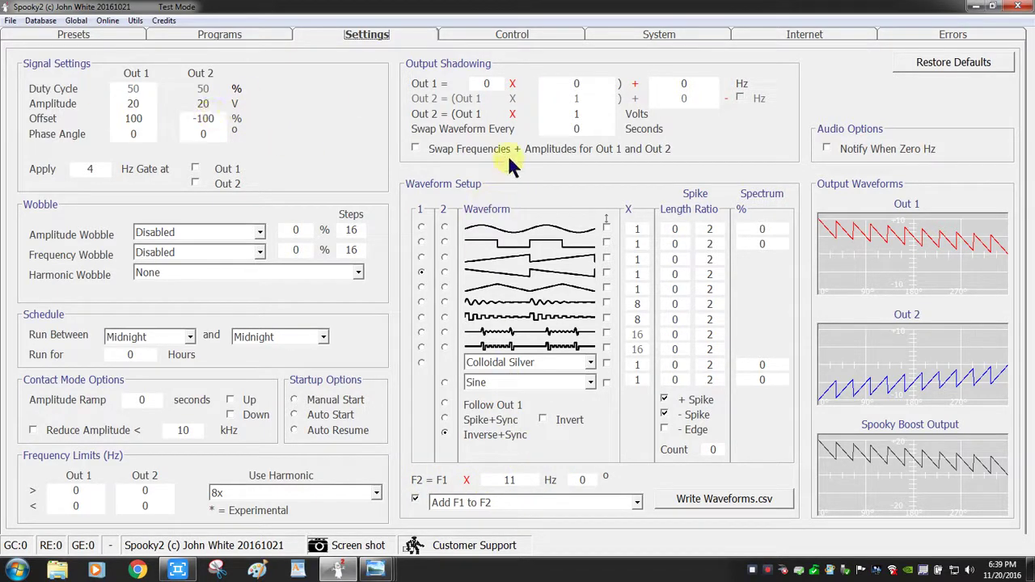
left_click(68, 36)
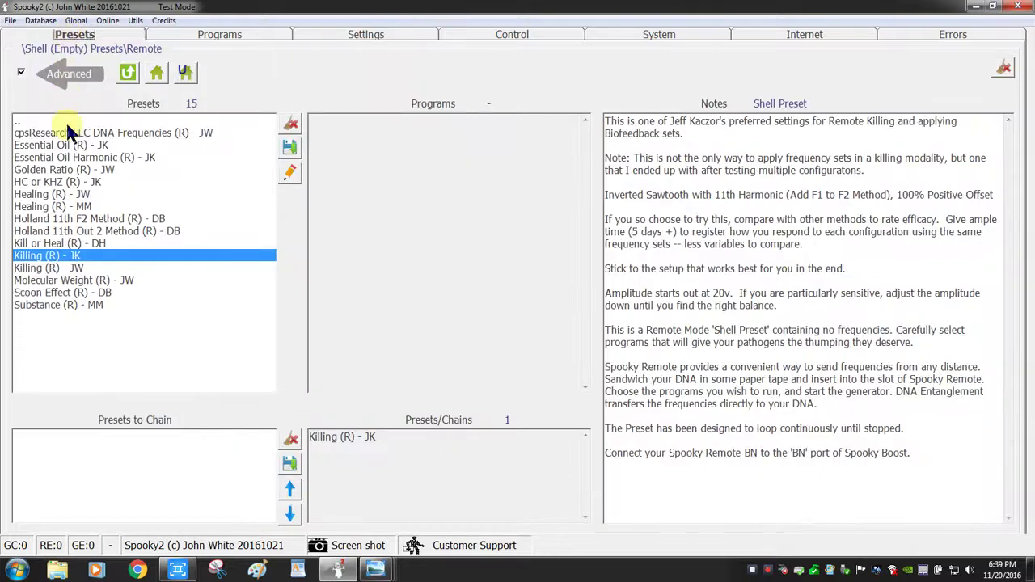
- Select the Molecular Weight (R) - JW shell preset, read the MW image in Windows Photo Viewer at actual size, and minimize the viewer
left_click(75, 282)
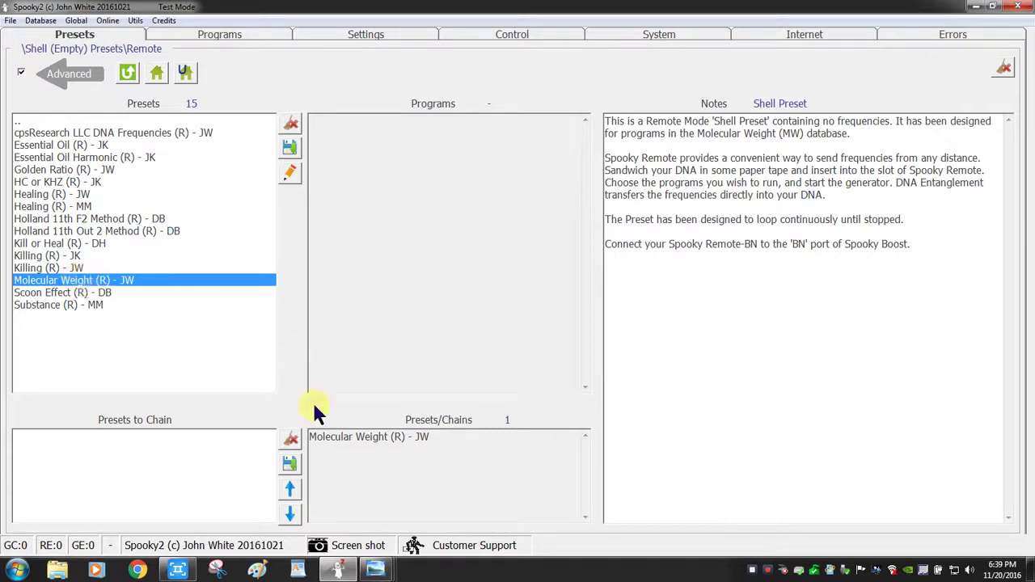
mouse_move(377, 574)
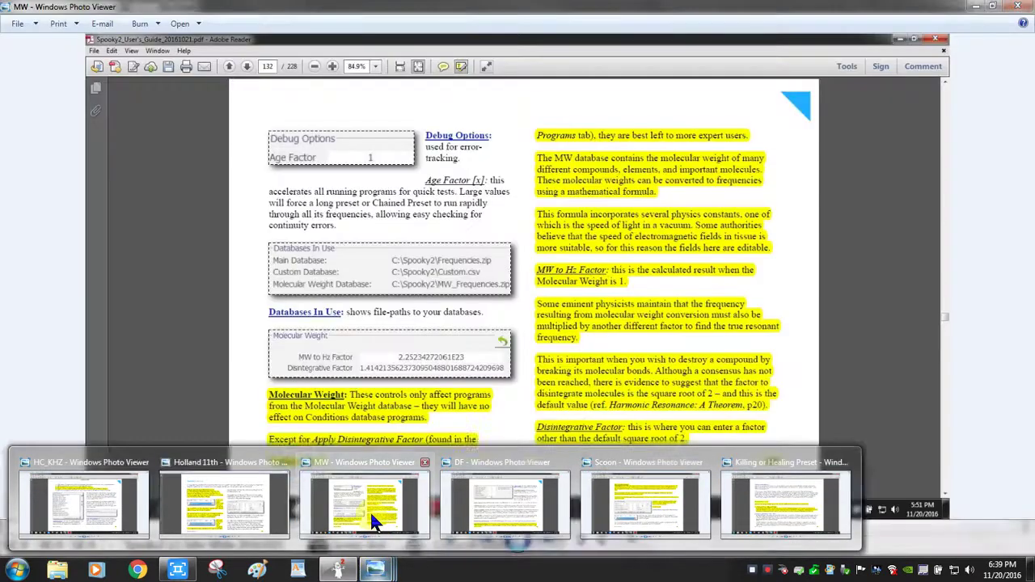
left_click(370, 511)
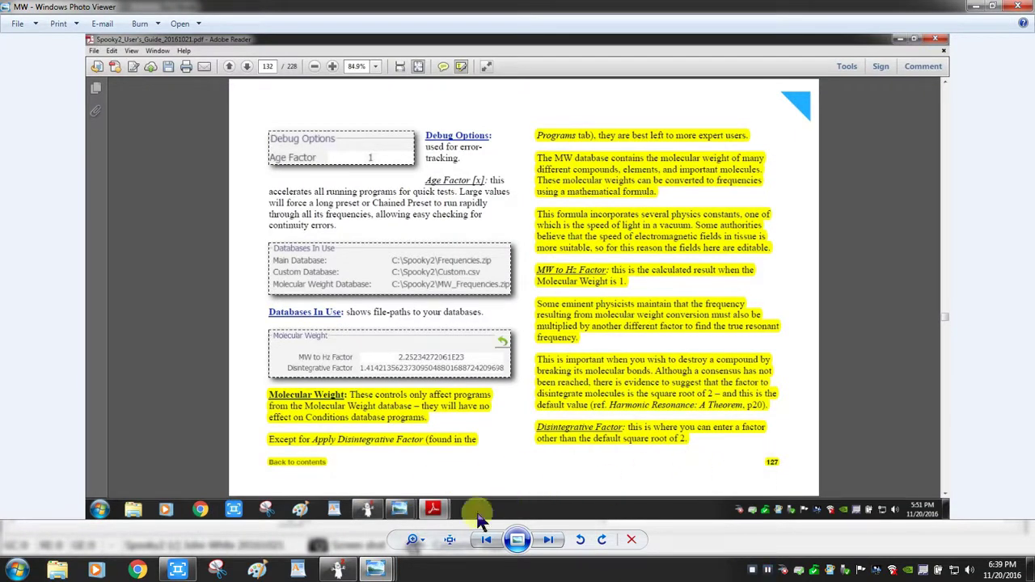
left_click(423, 542)
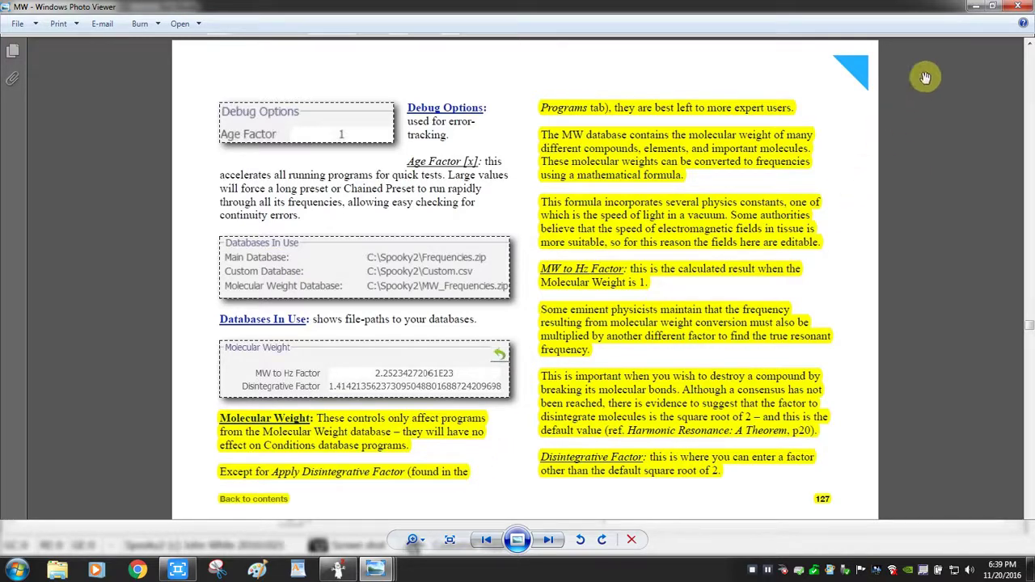
left_click(976, 8)
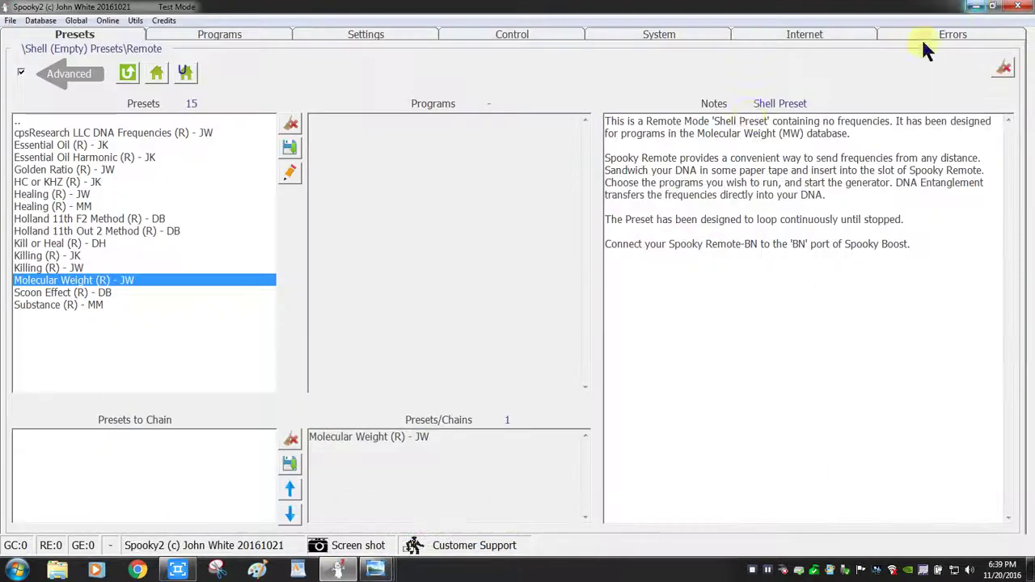
- Read the DF image about the Options pane in Windows Photo Viewer at actual size, and minimize the viewer
mouse_move(374, 573)
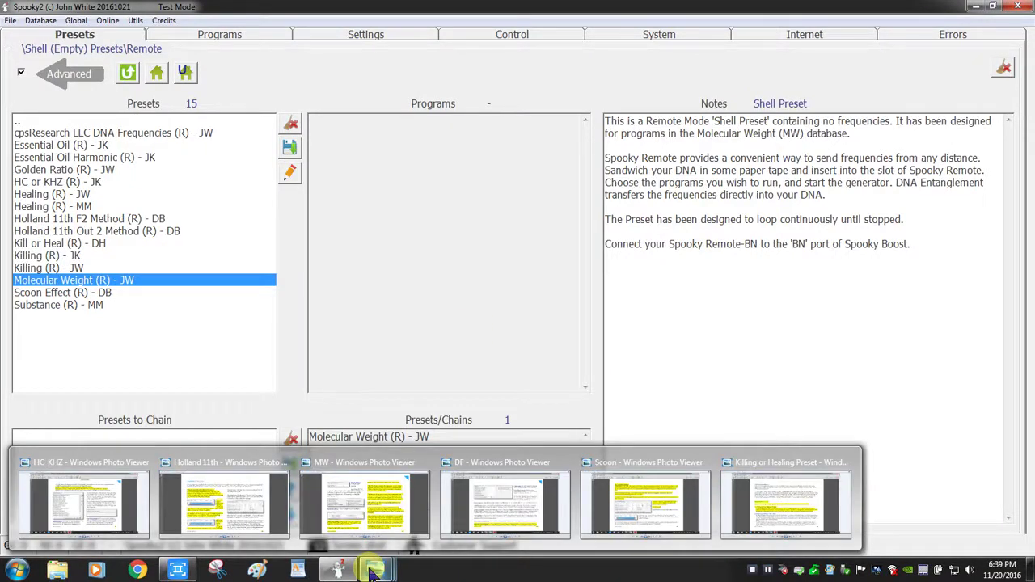
left_click(485, 516)
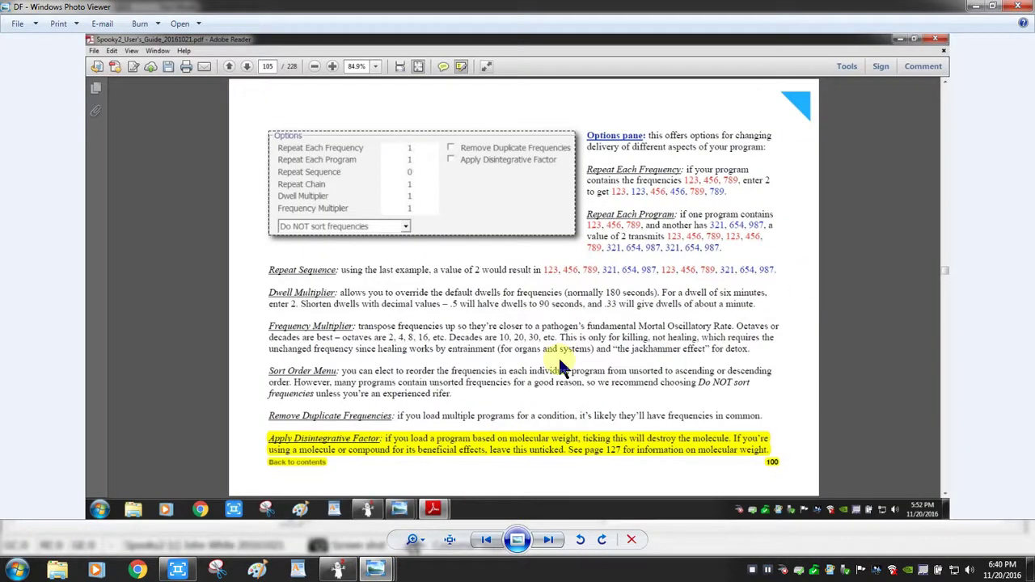
left_click(450, 541)
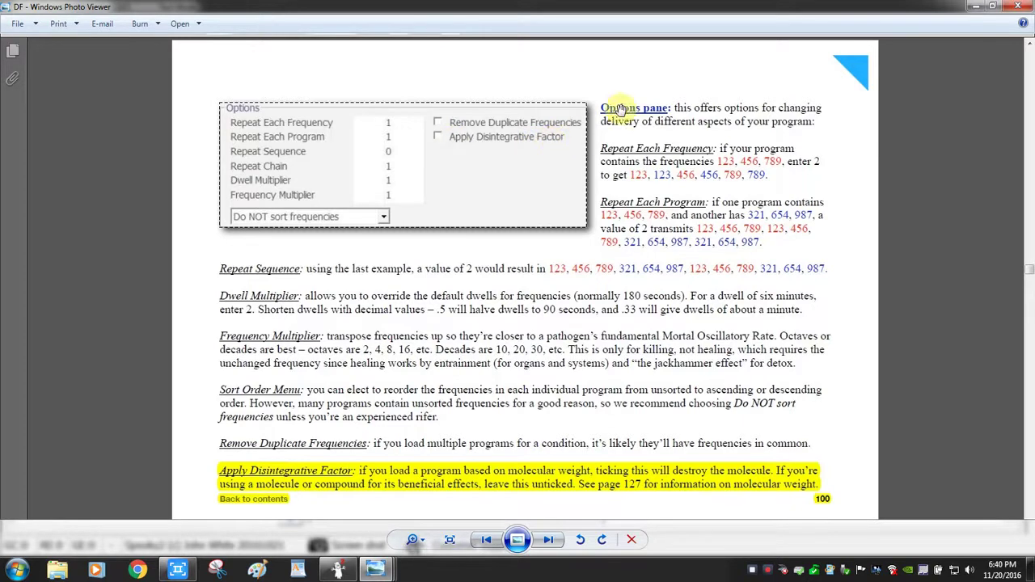
left_click(973, 9)
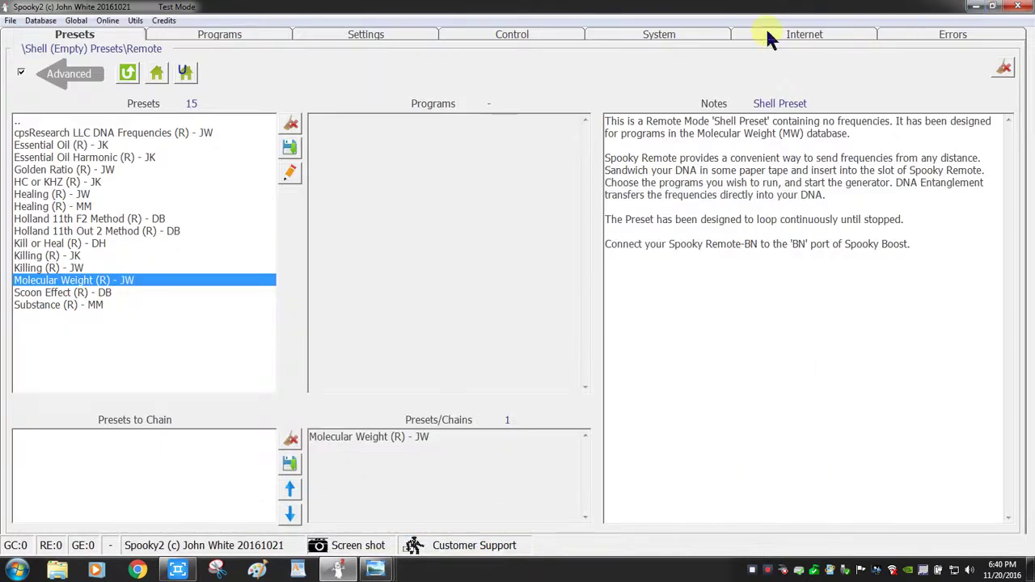
- Check the program options, reload the Molecular Weight (R) - JW shell preset, and examine the options it applies
left_click(246, 29)
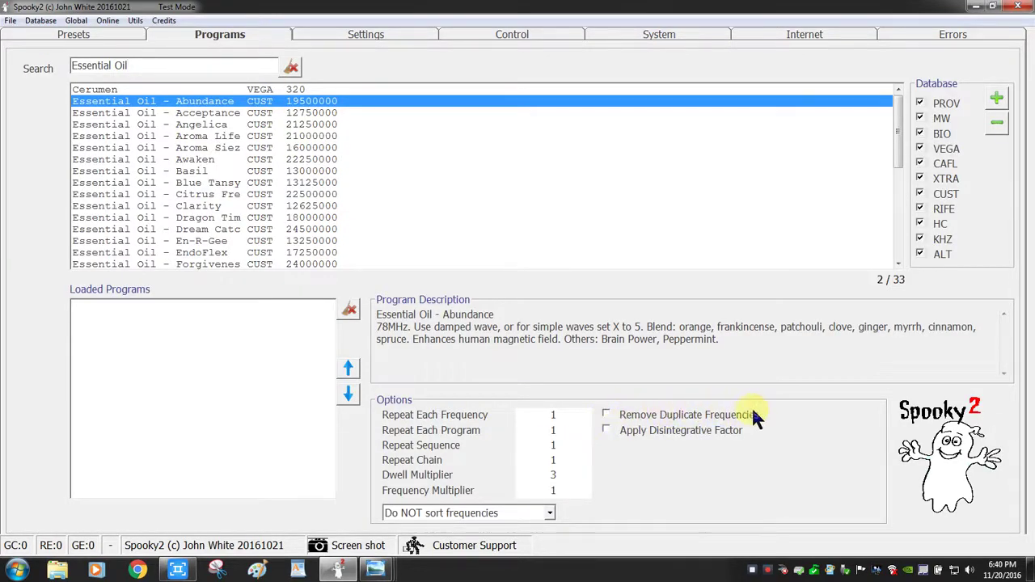
left_click(74, 34)
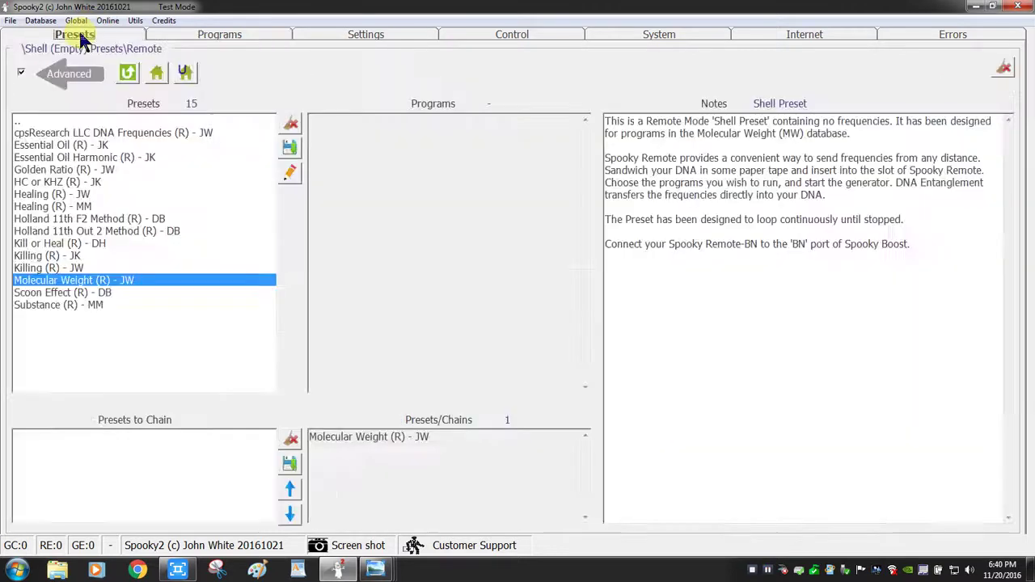
left_click(61, 282)
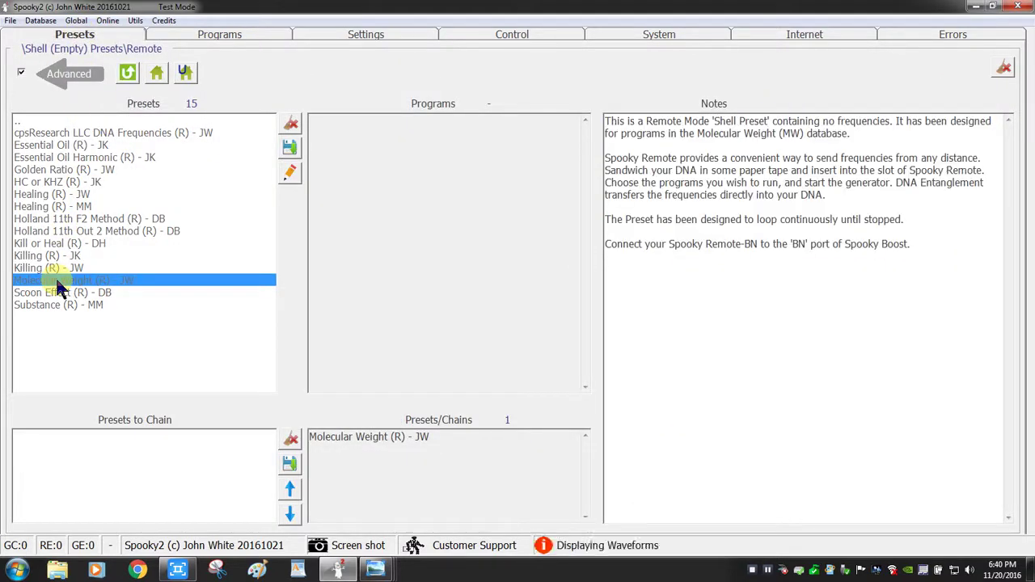
left_click(236, 36)
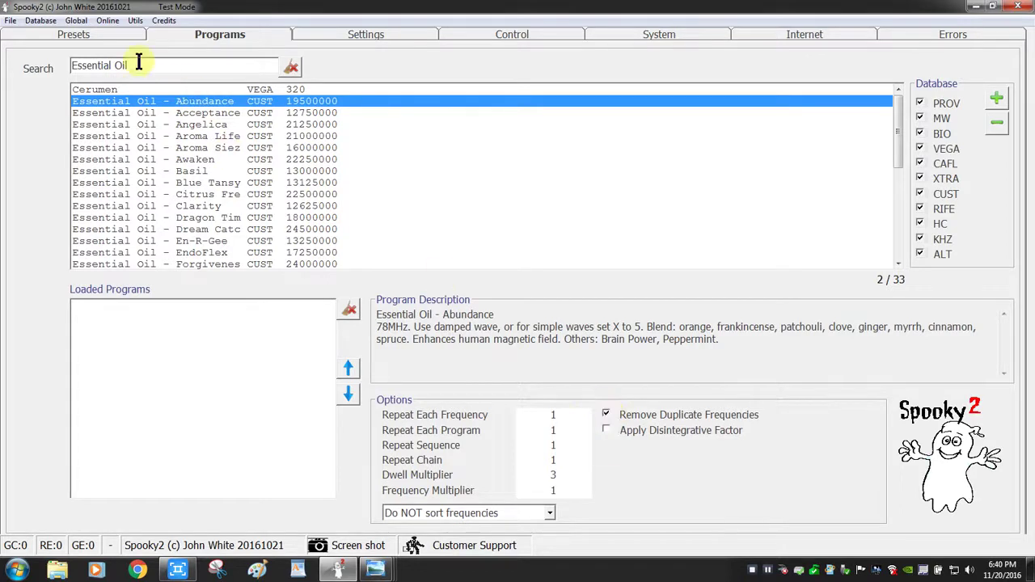
- Clear the Essential Oil search to list all programs, and return to the presets list
left_click_drag(135, 63, 30, 61)
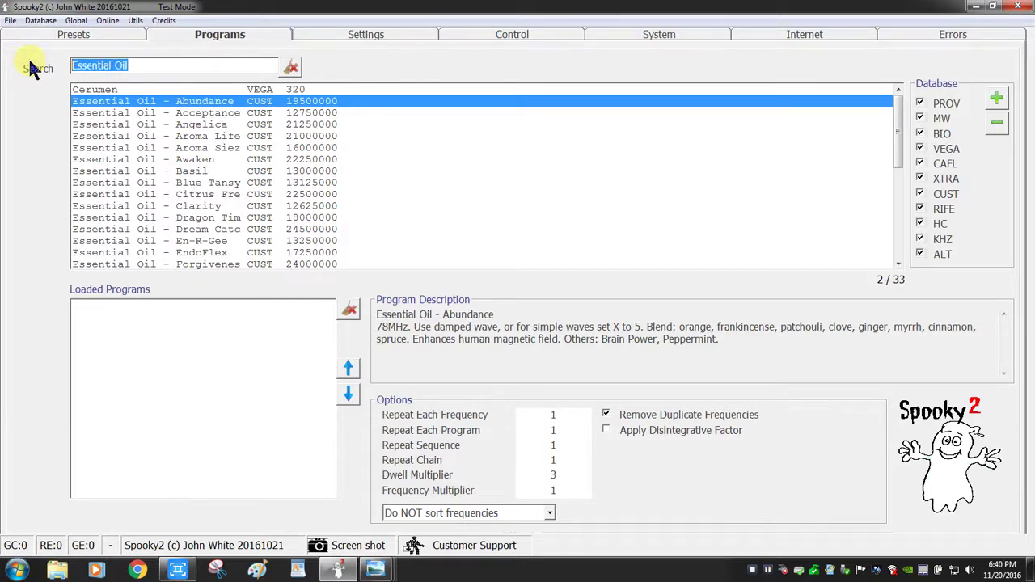
key("Delete")
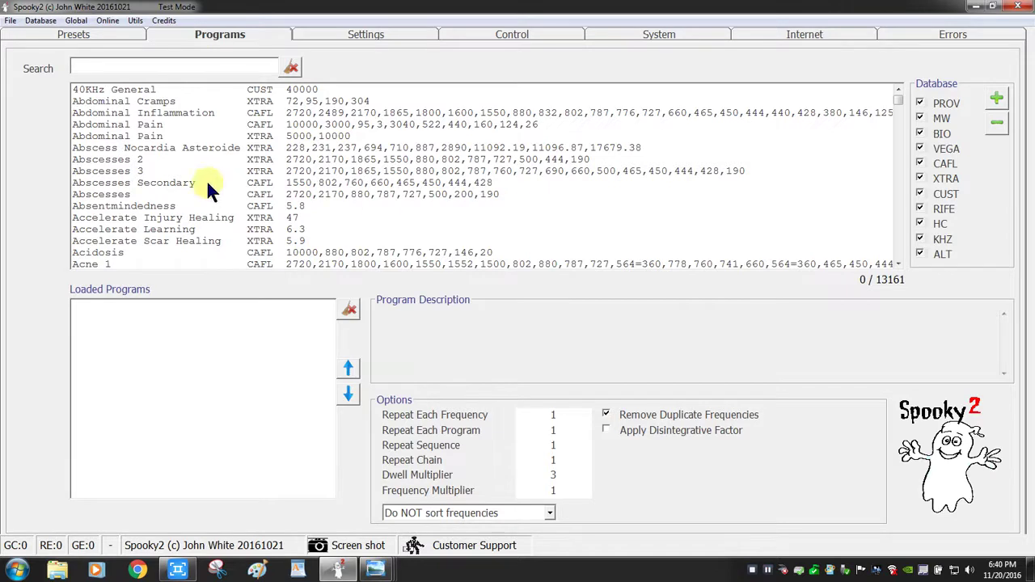
left_click(87, 31)
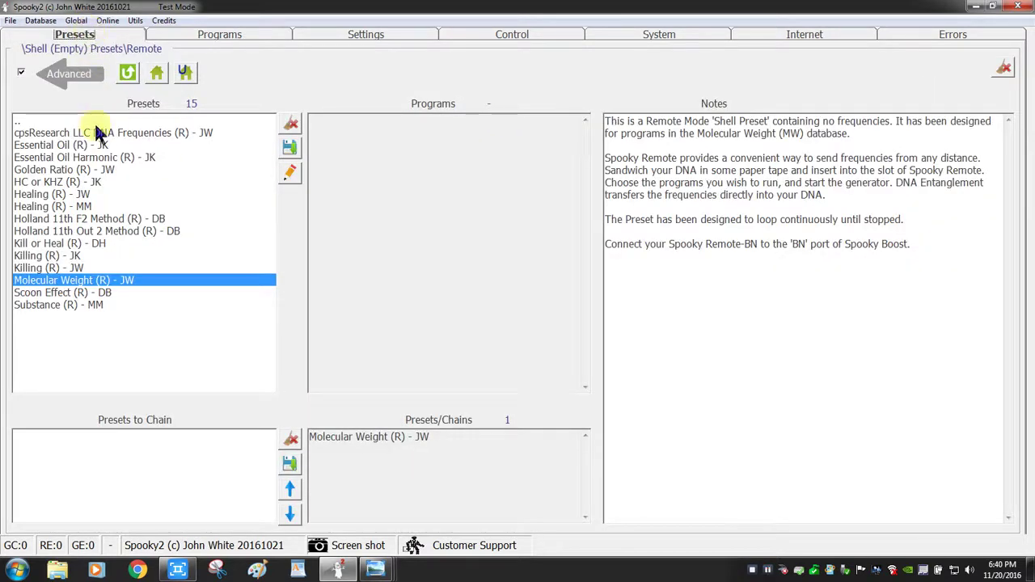
- Select the Scoon Effect (R) - DB shell preset, read the Scoon image in Windows Photo Viewer at actual size, and close the image
left_click(50, 295)
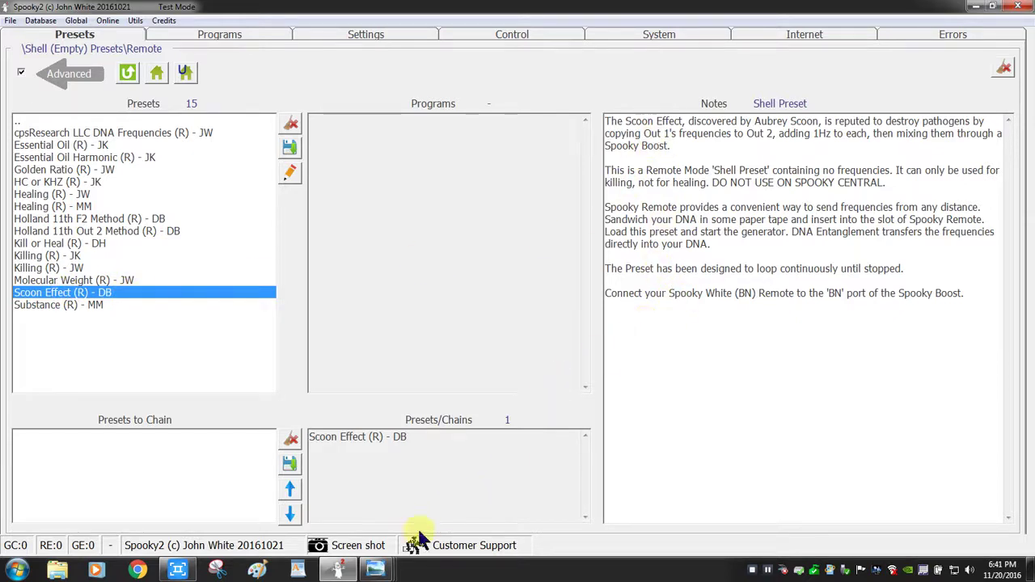
mouse_move(385, 572)
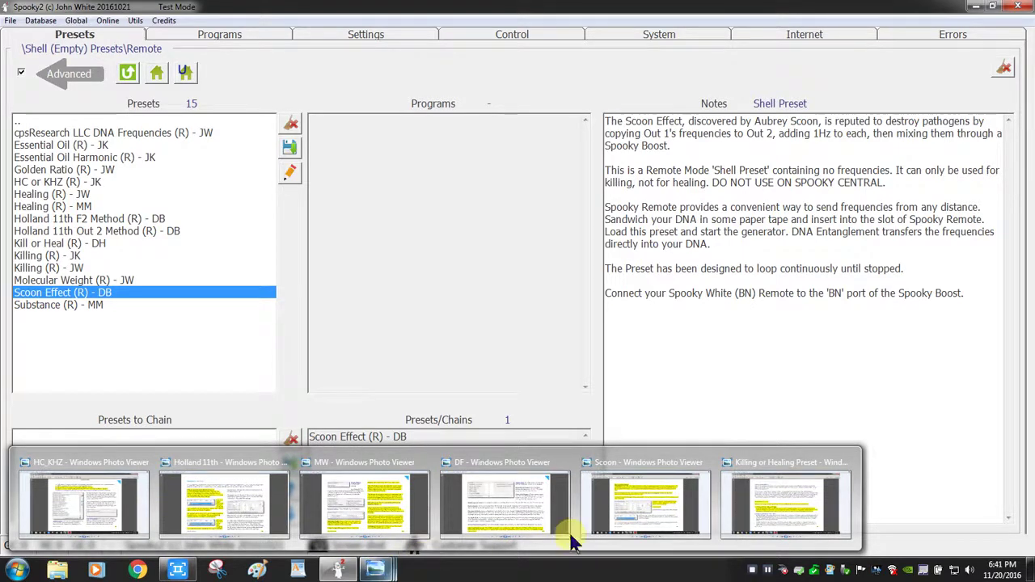
left_click(639, 497)
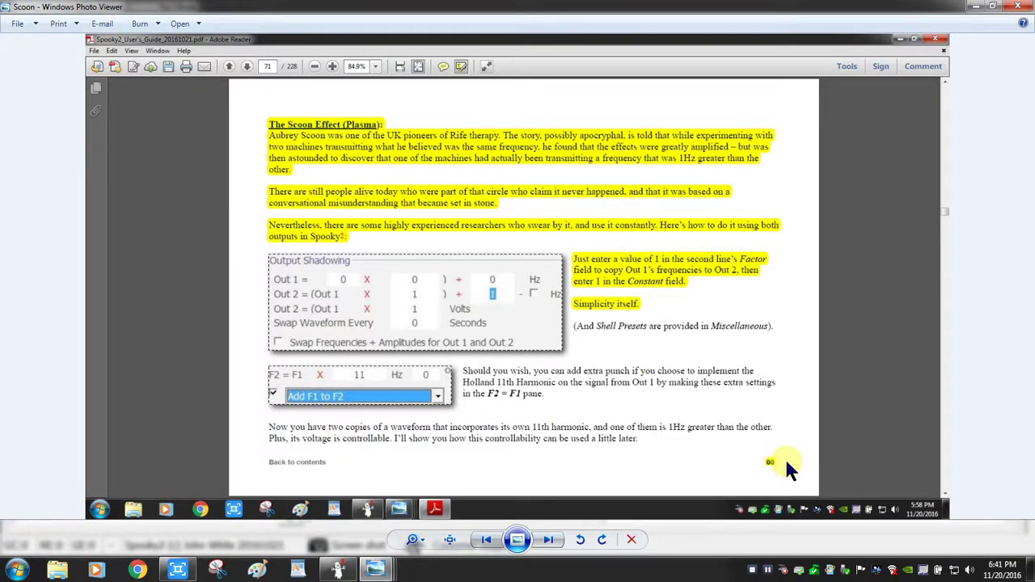
left_click(451, 541)
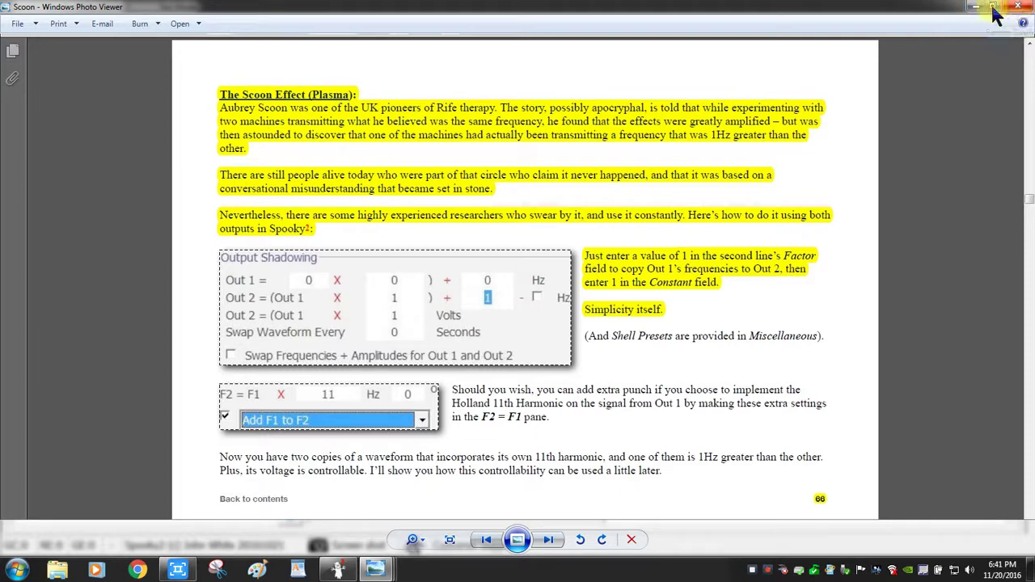
left_click(1018, 10)
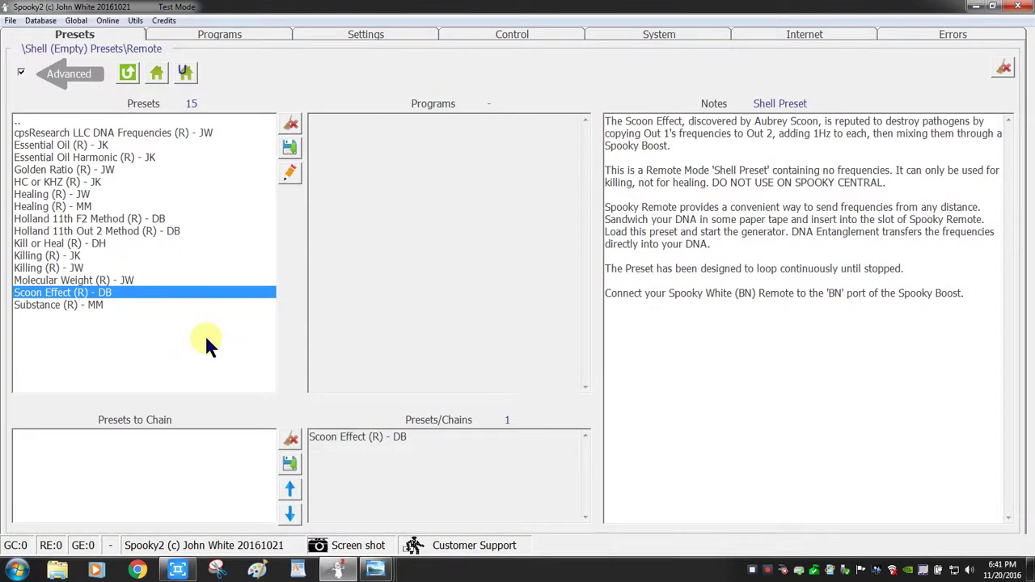
- View the notes of the shell presets Substance (R) - MM, Healing (R) - JW, Killing (R) - JW and Killing (R) - JK
left_click(41, 307)
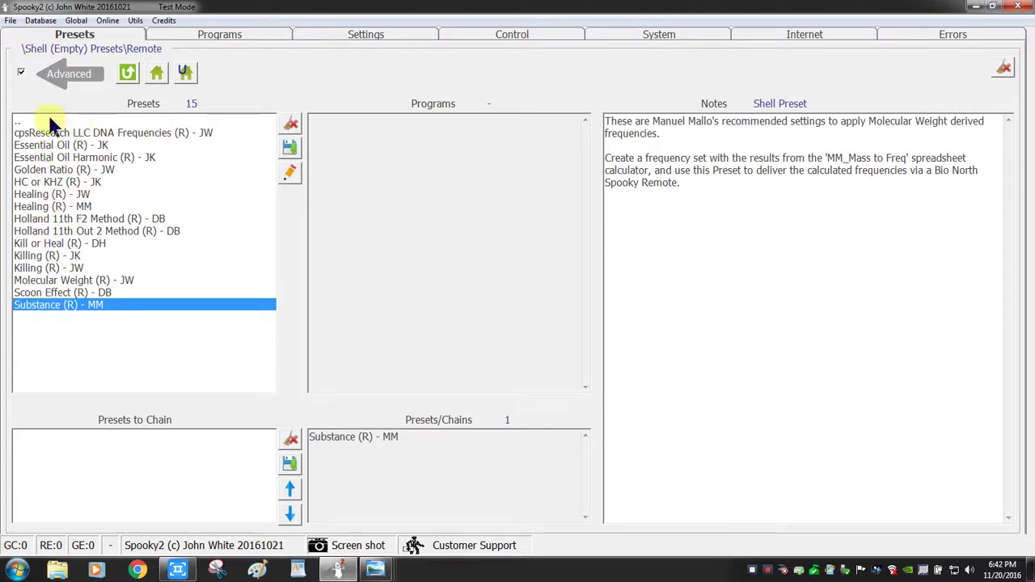
left_click(35, 196)
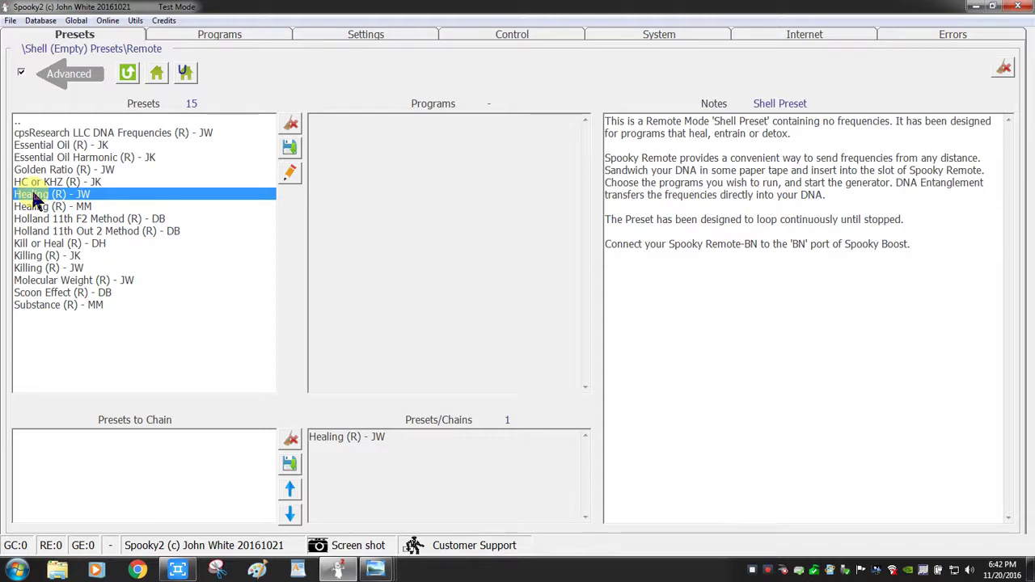
left_click(38, 268)
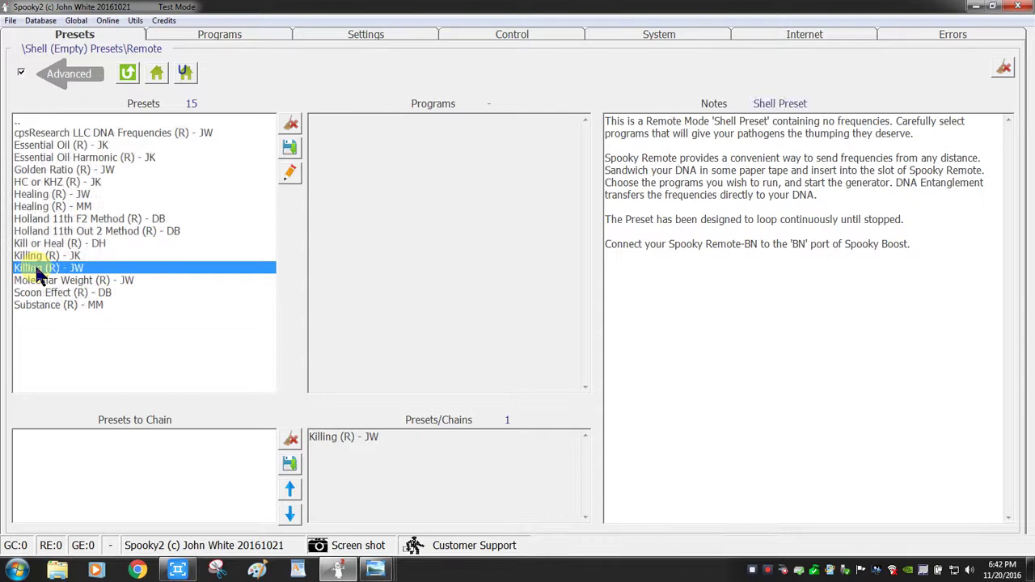
left_click(38, 257)
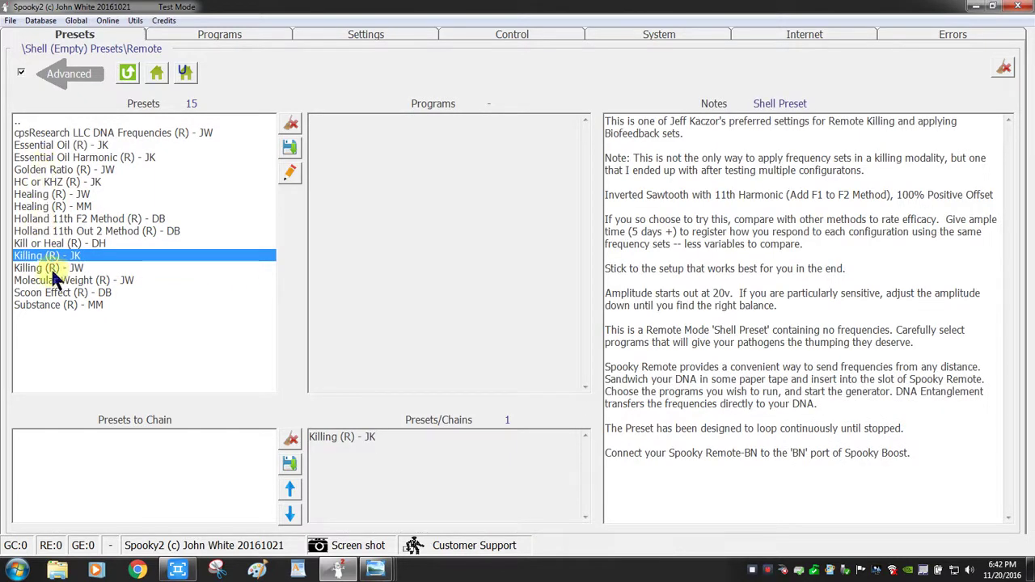
- Review the HC or KHZ (R) - JK, Healing (R) - JW, Killing (R) - JW and Killing (R) - JK shell presets in turn
left_click(35, 181)
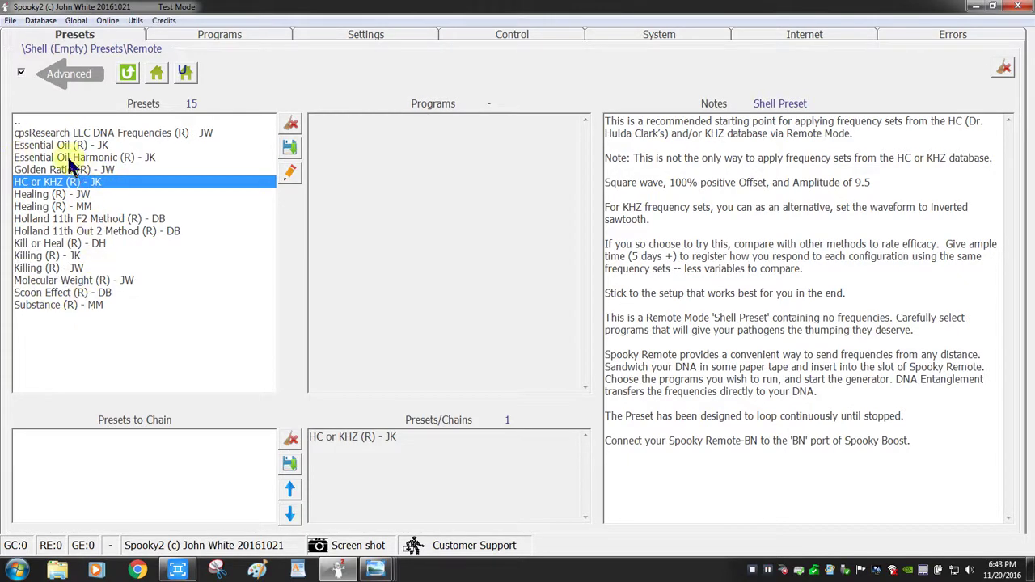
left_click(42, 197)
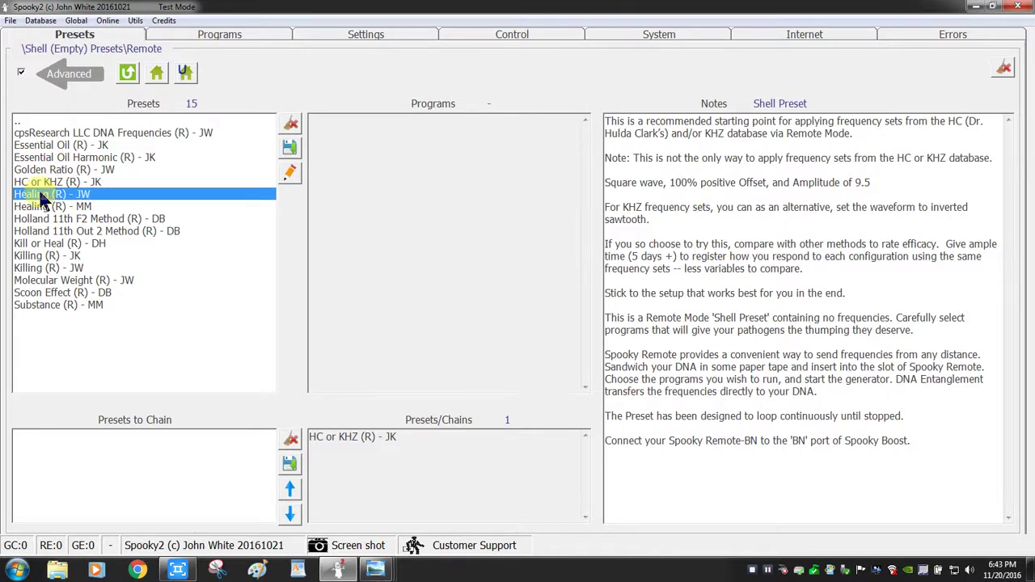
left_click(36, 269)
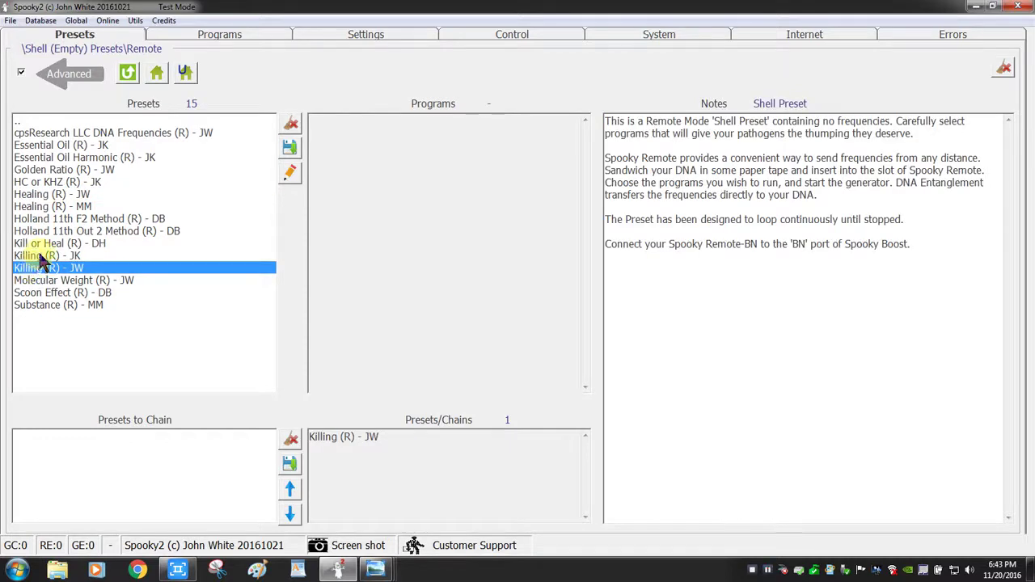
left_click(40, 257)
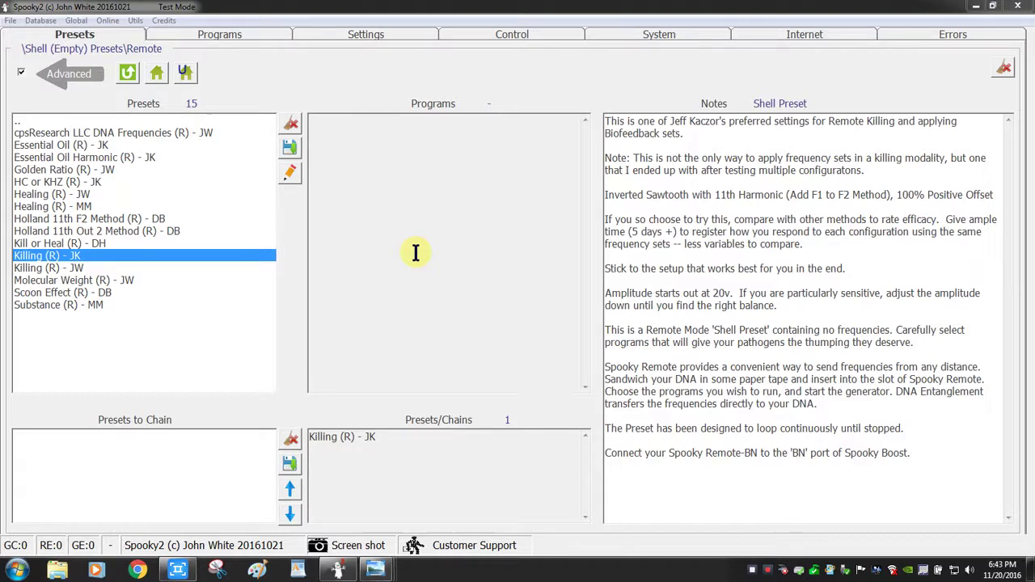
- Return to the top preset level, open the Miscellaneous\Remote folder and load the Broad Spectrum Antibiotic (R) - JW preset
left_click(158, 75)
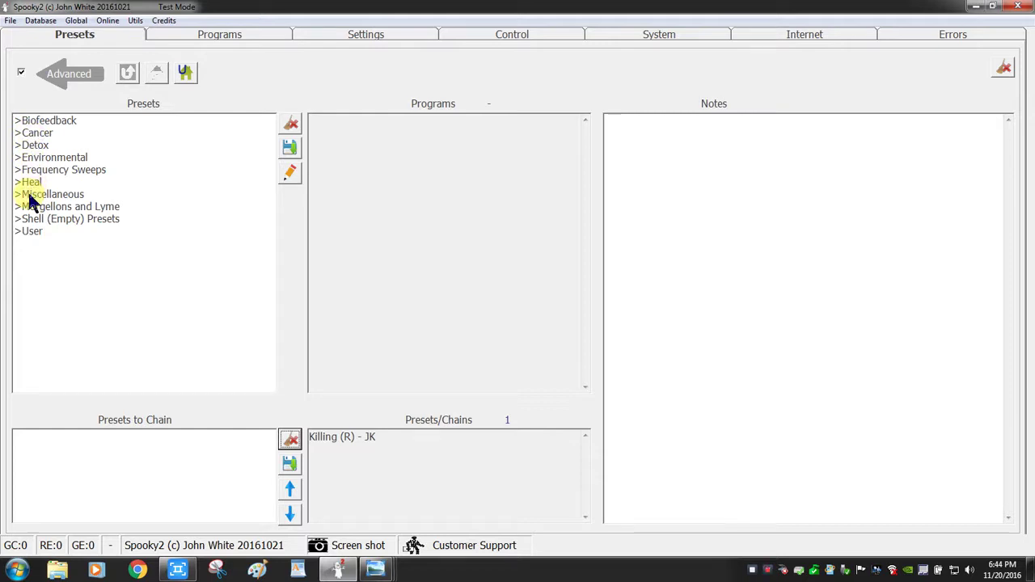
double_click(29, 196)
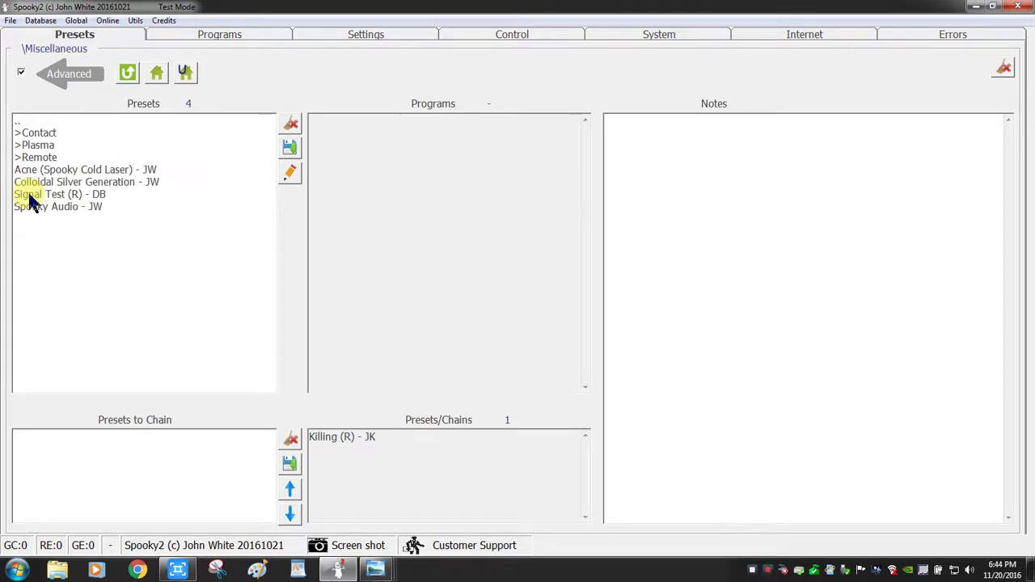
double_click(46, 158)
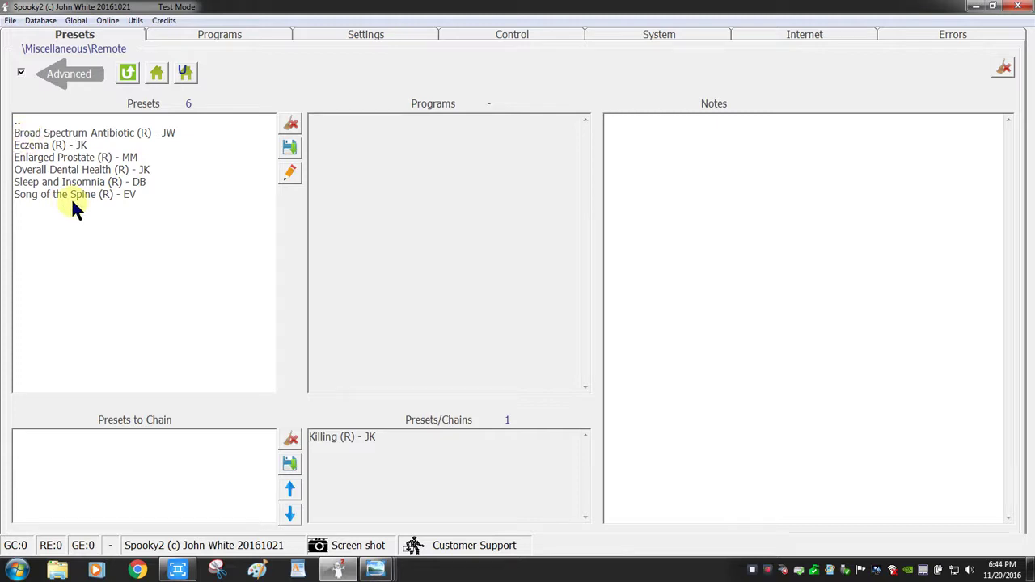
left_click(63, 134)
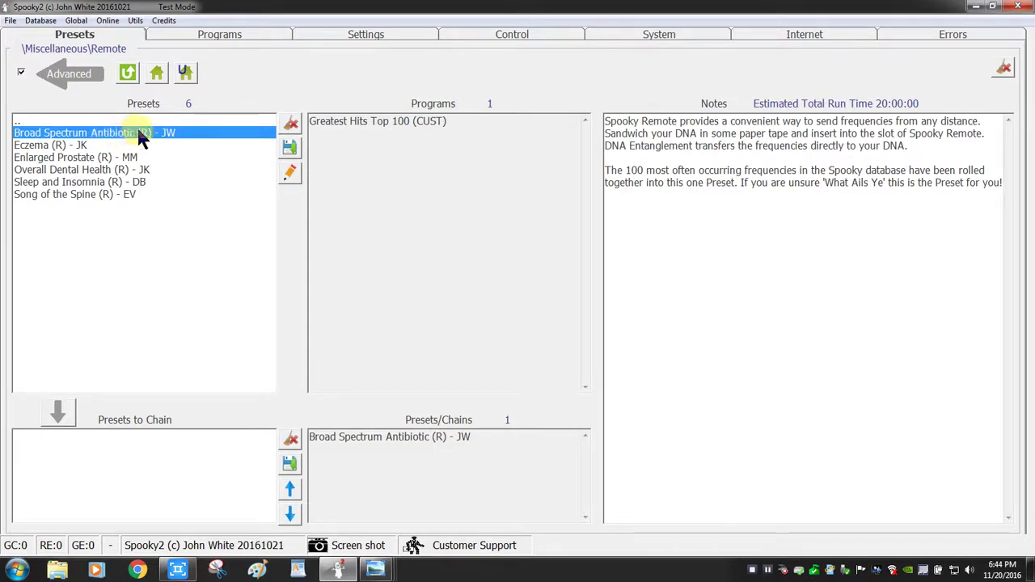
- Save the loaded preset in the User preset collection under the file name Broad Spectrum
left_click(292, 148)
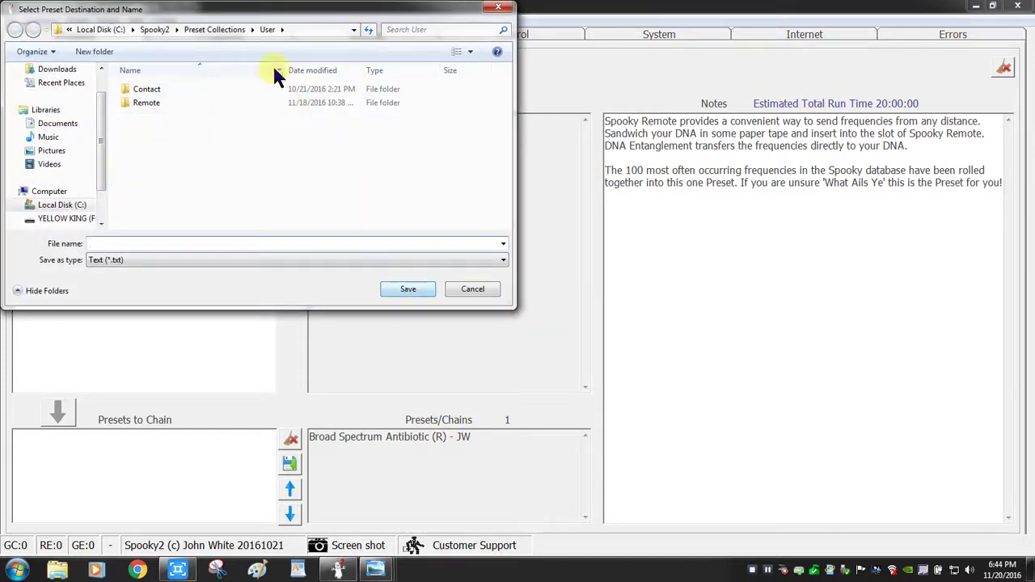
left_click(208, 178)
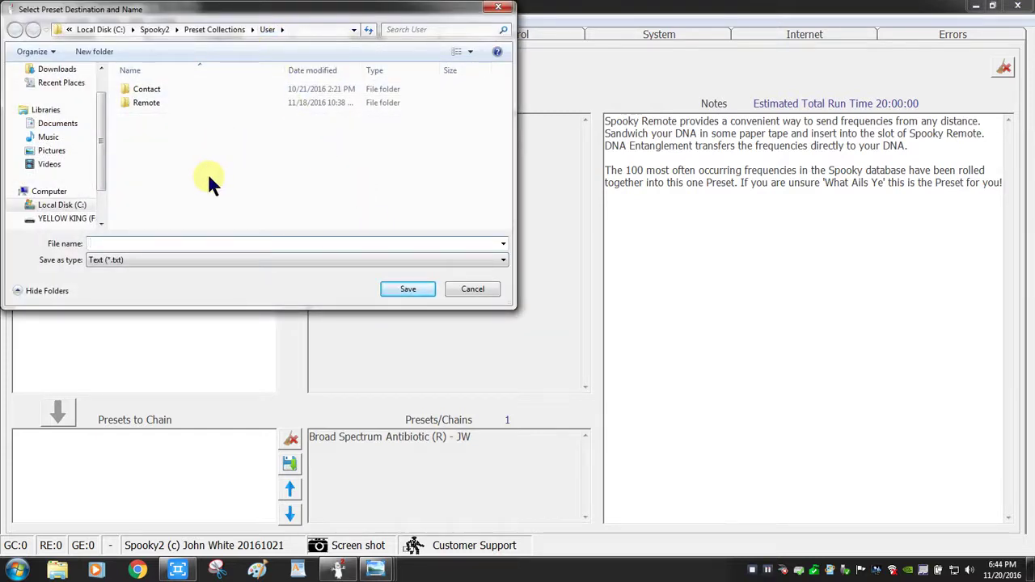
left_click(136, 150)
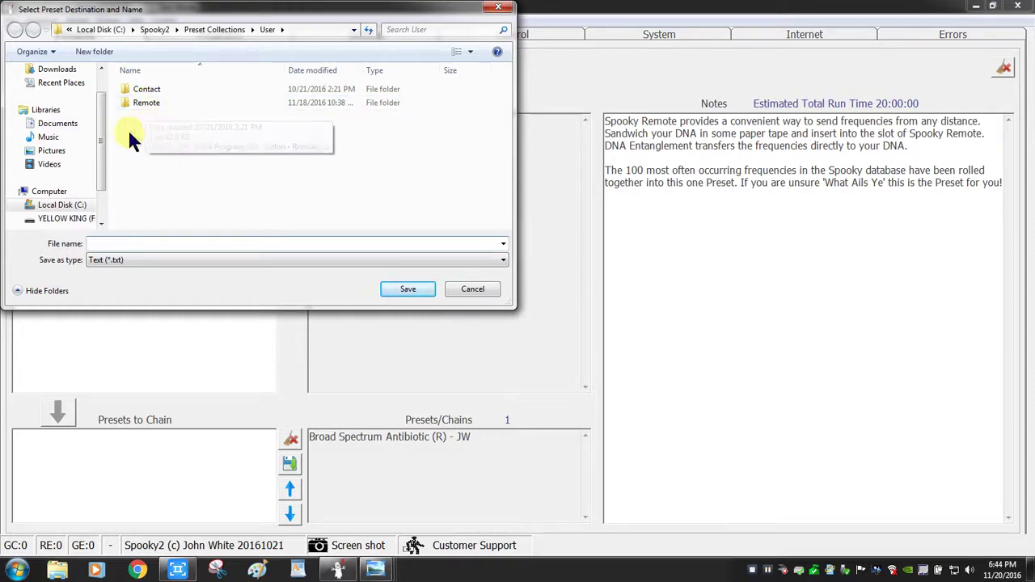
left_click(179, 136)
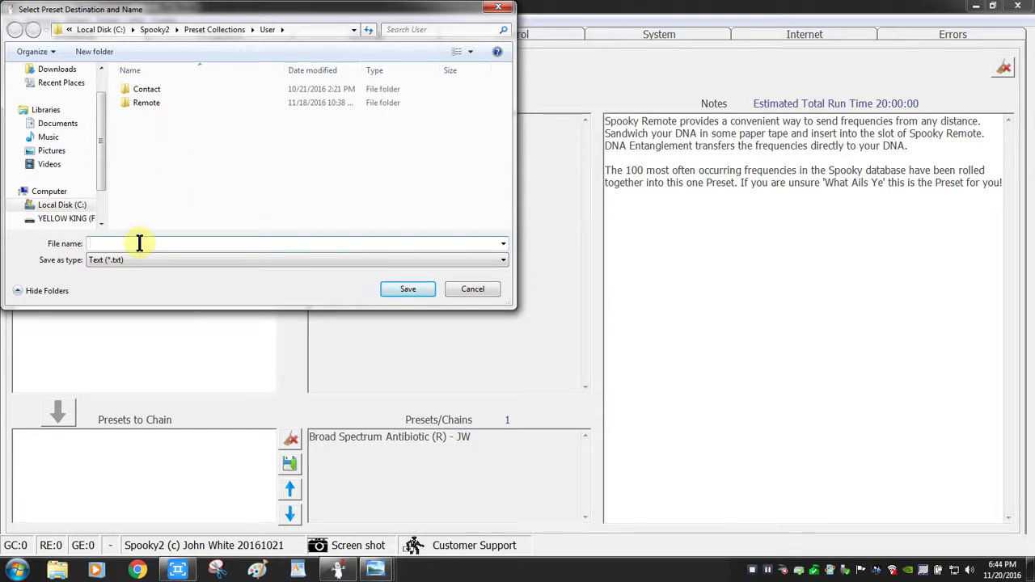
type("Bro")
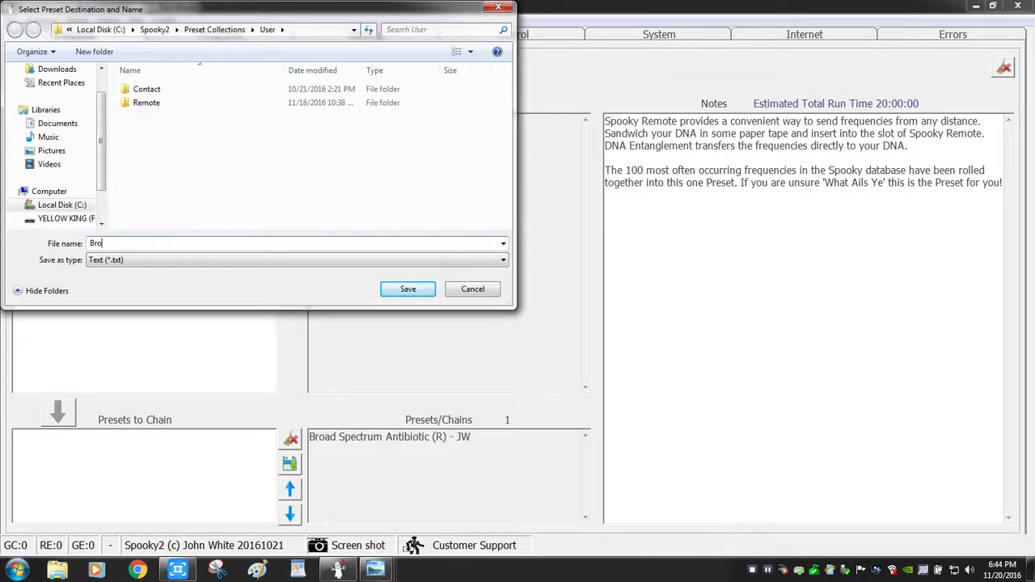
type("ad Spectrum")
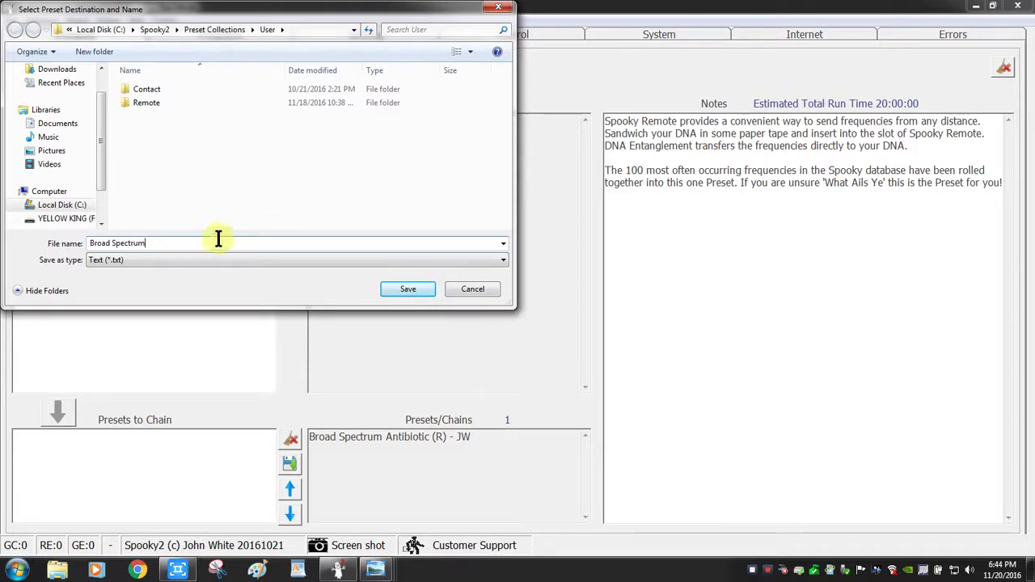
left_click(409, 289)
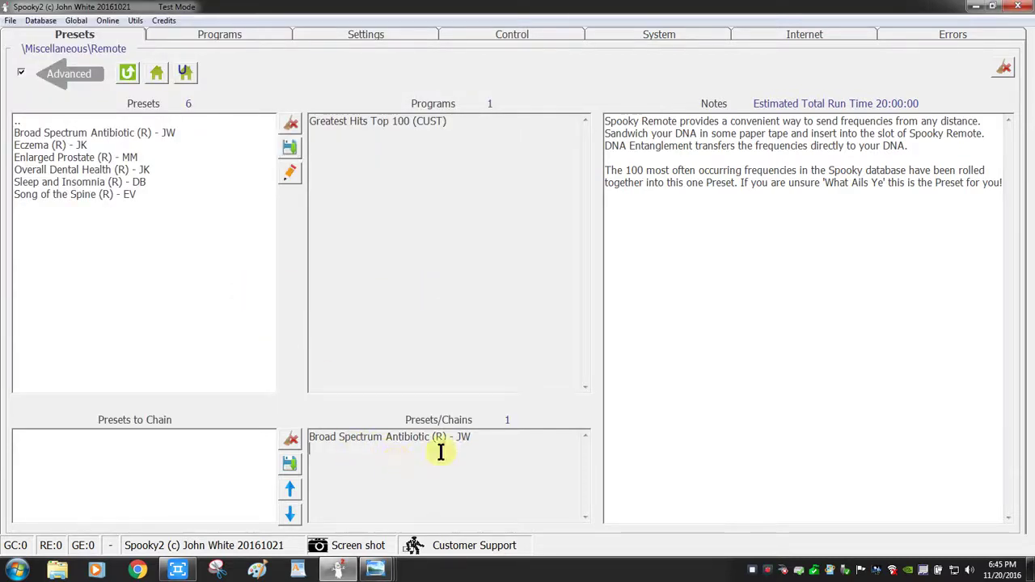
- Copy the loaded preset's full name and save the preset in the User collection as Broad Spectrum Antibiotic (R) - JW
left_click_drag(473, 437, 293, 429)
key("ctrl+c")
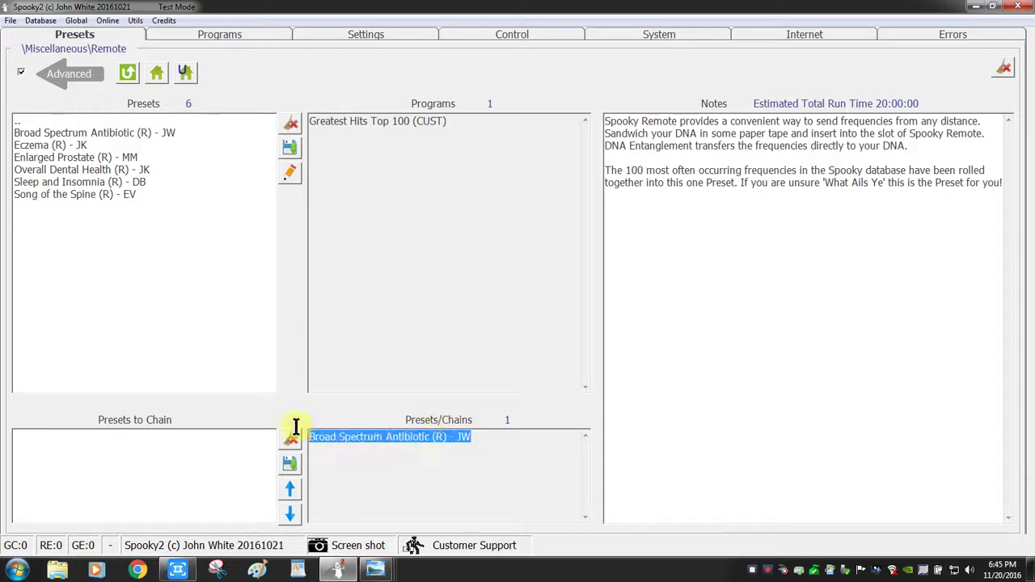
right_click(327, 435)
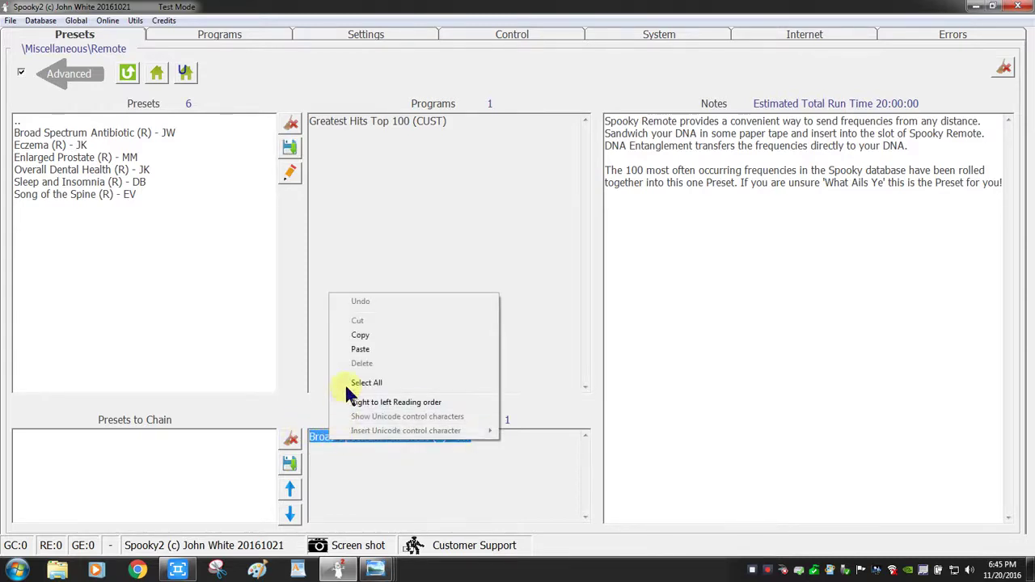
left_click(360, 335)
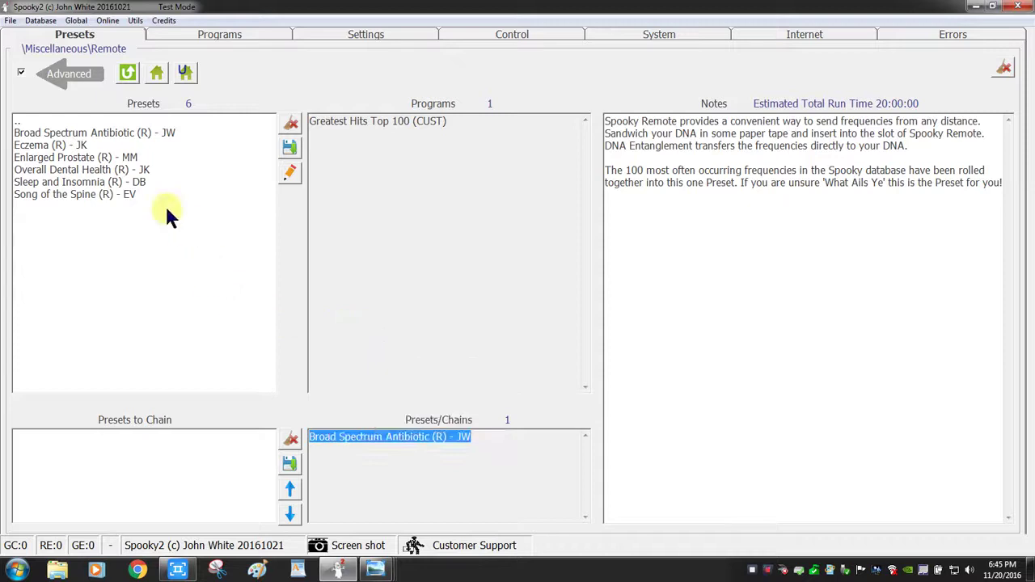
left_click(115, 132)
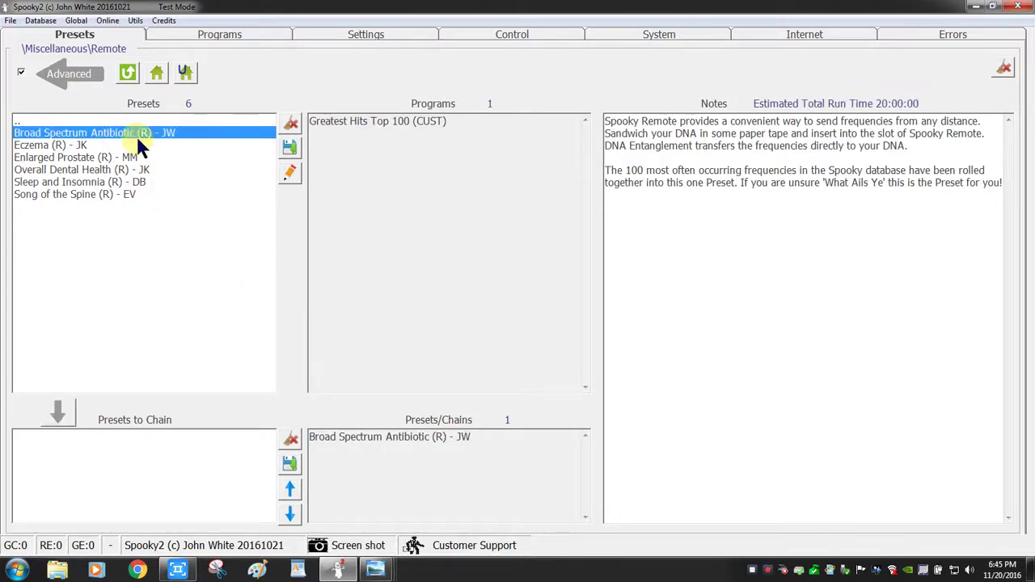
left_click(289, 150)
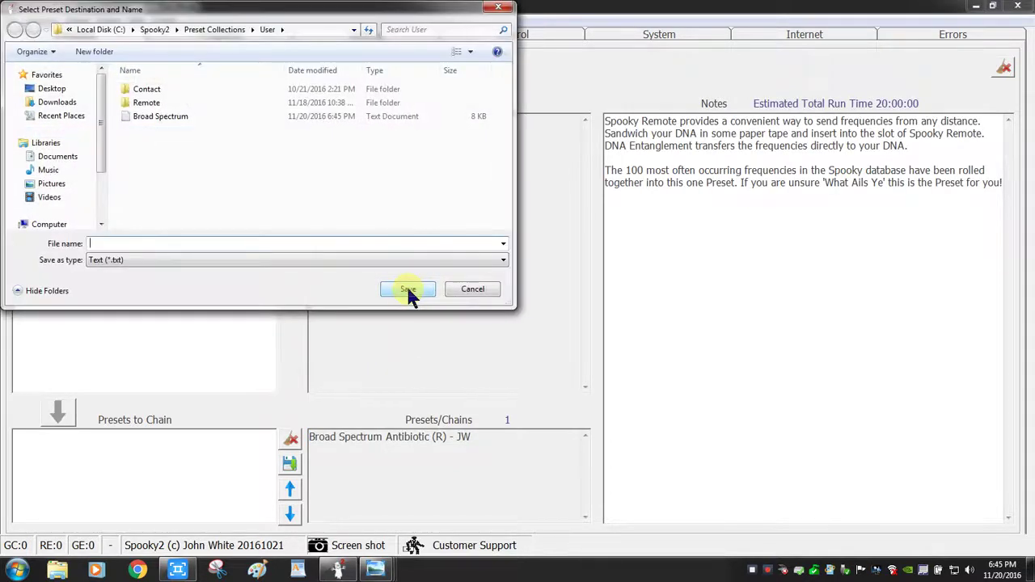
right_click(110, 241)
left_click(140, 295)
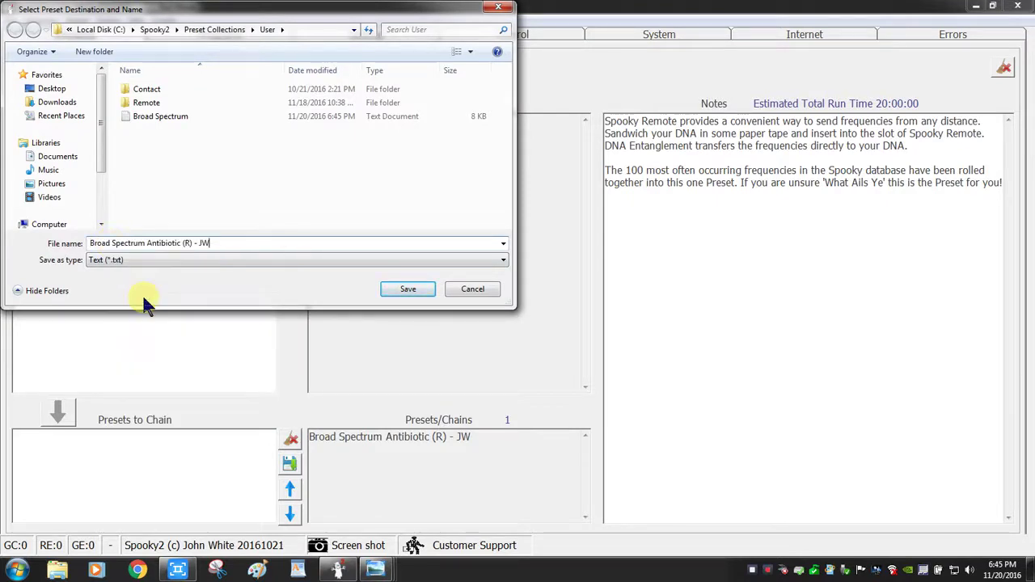
left_click(398, 292)
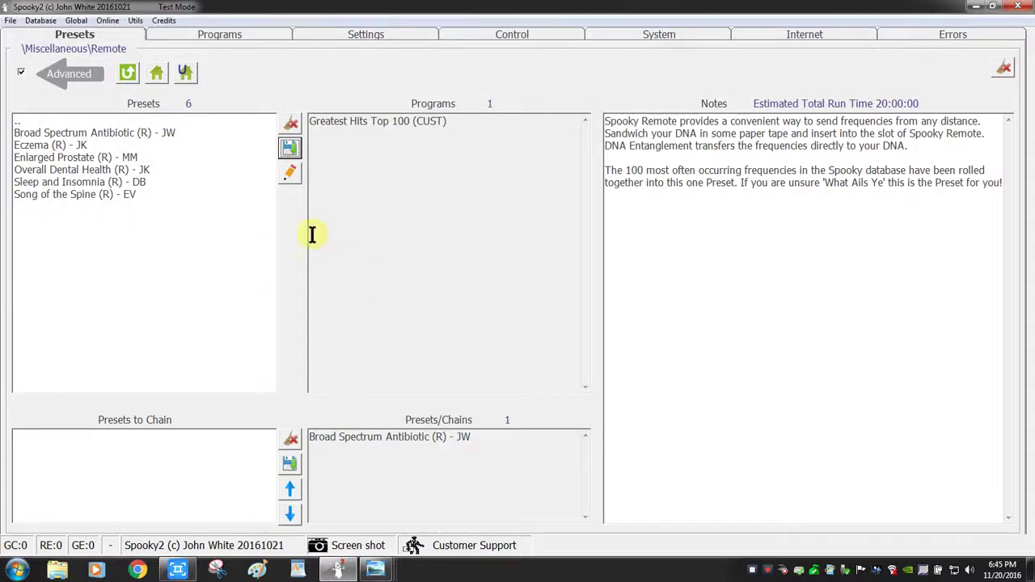
- Delete the Broad Spectrum preset from the User preset folder
left_click(185, 74)
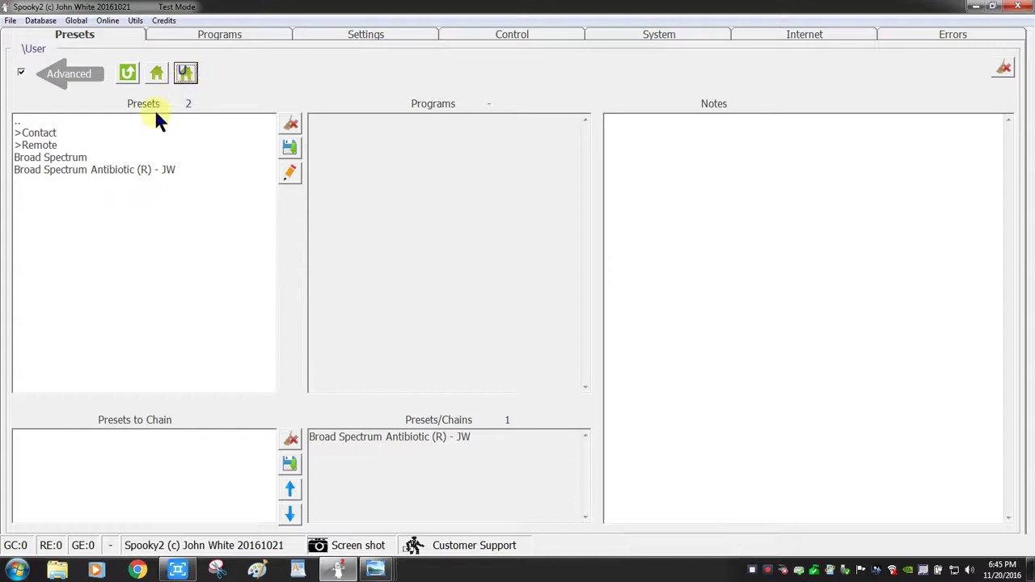
left_click(83, 157)
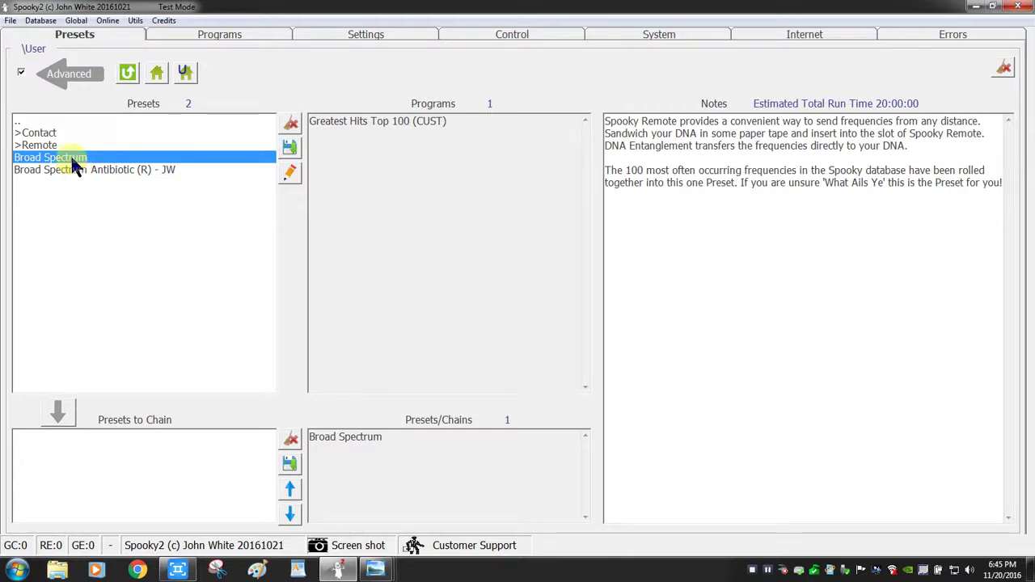
left_click(292, 123)
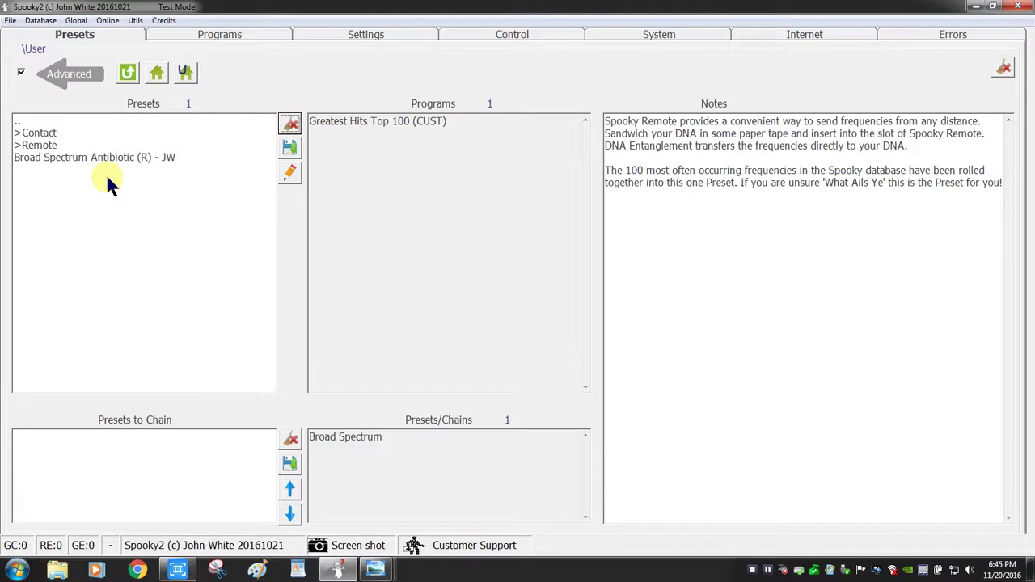
- Return to the top preset level and view the presets in the Heal\Remote folder
left_click(156, 74)
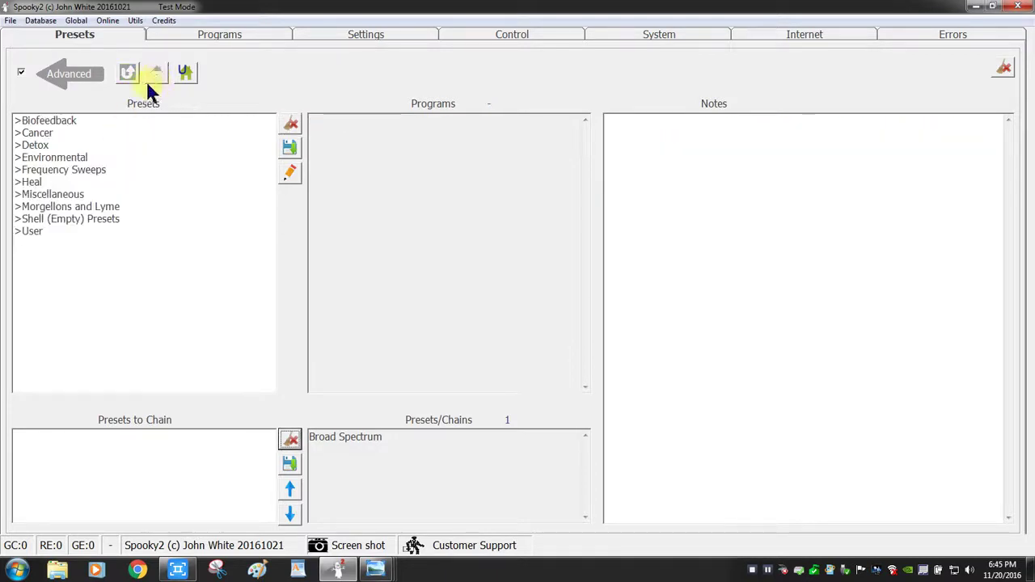
double_click(30, 182)
double_click(39, 137)
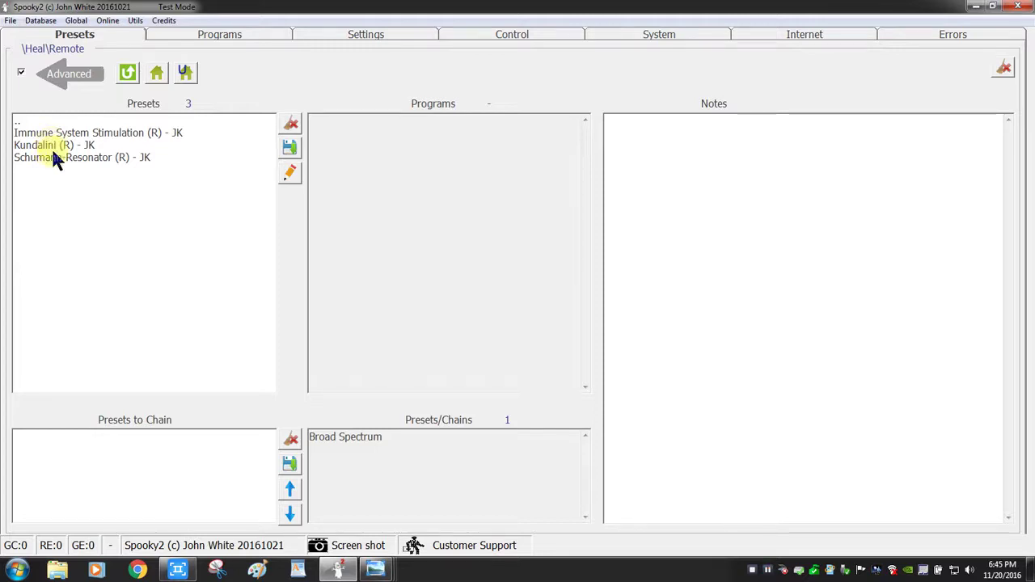
- Go back up from the Heal presets to the top level and open the Miscellaneous\Remote folder
left_click(126, 80)
left_click(127, 80)
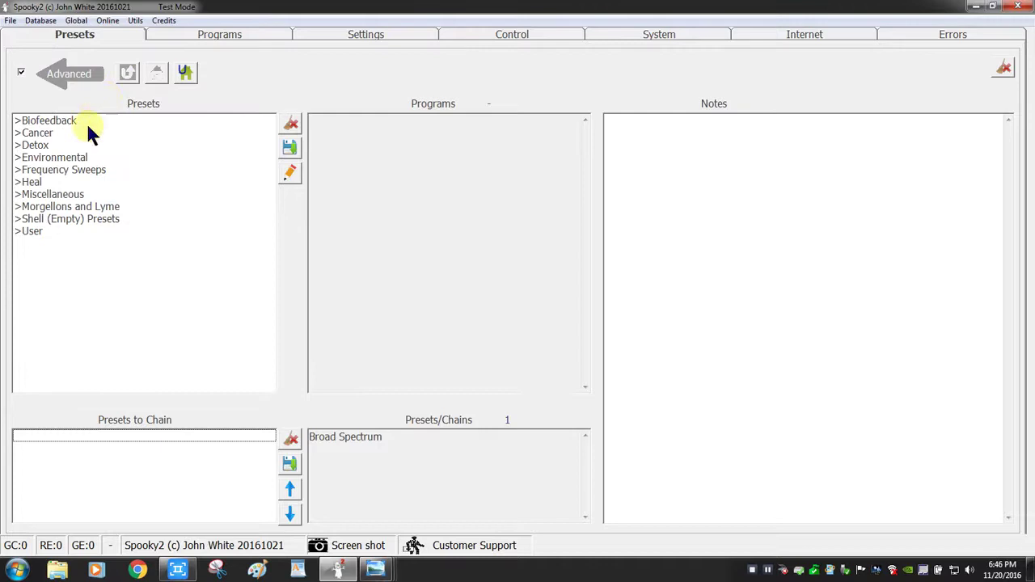
left_click(46, 195)
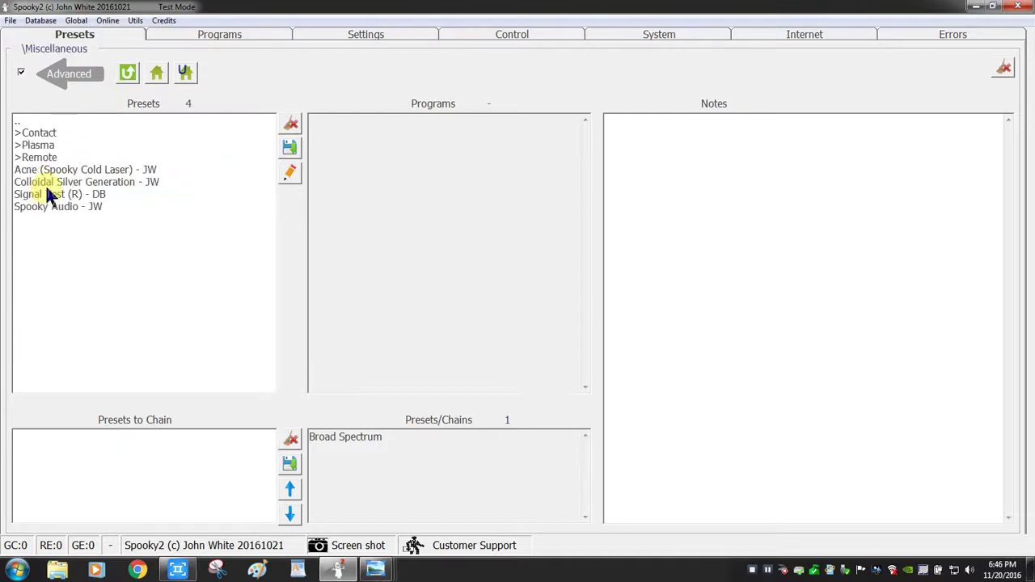
left_click(42, 159)
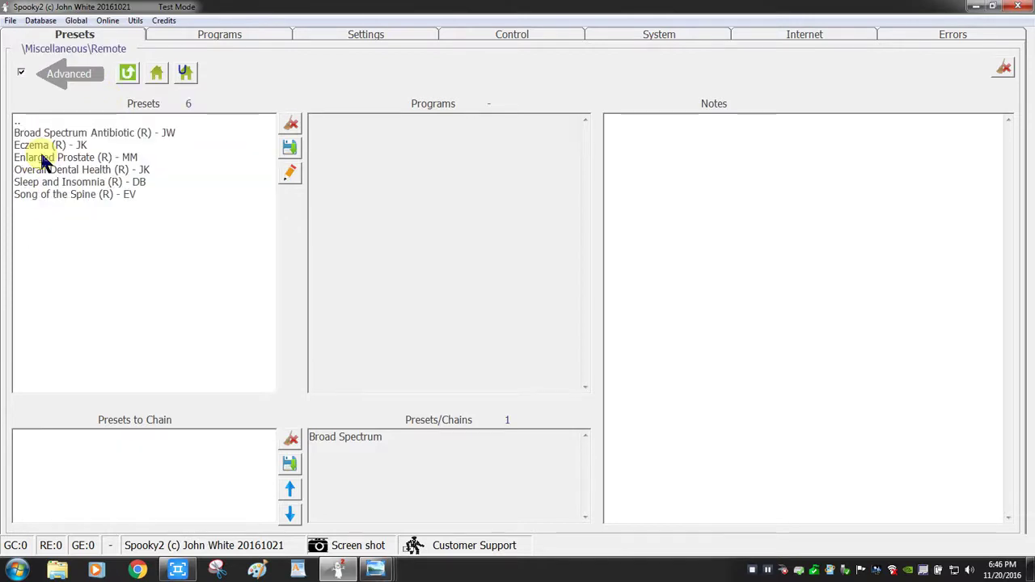